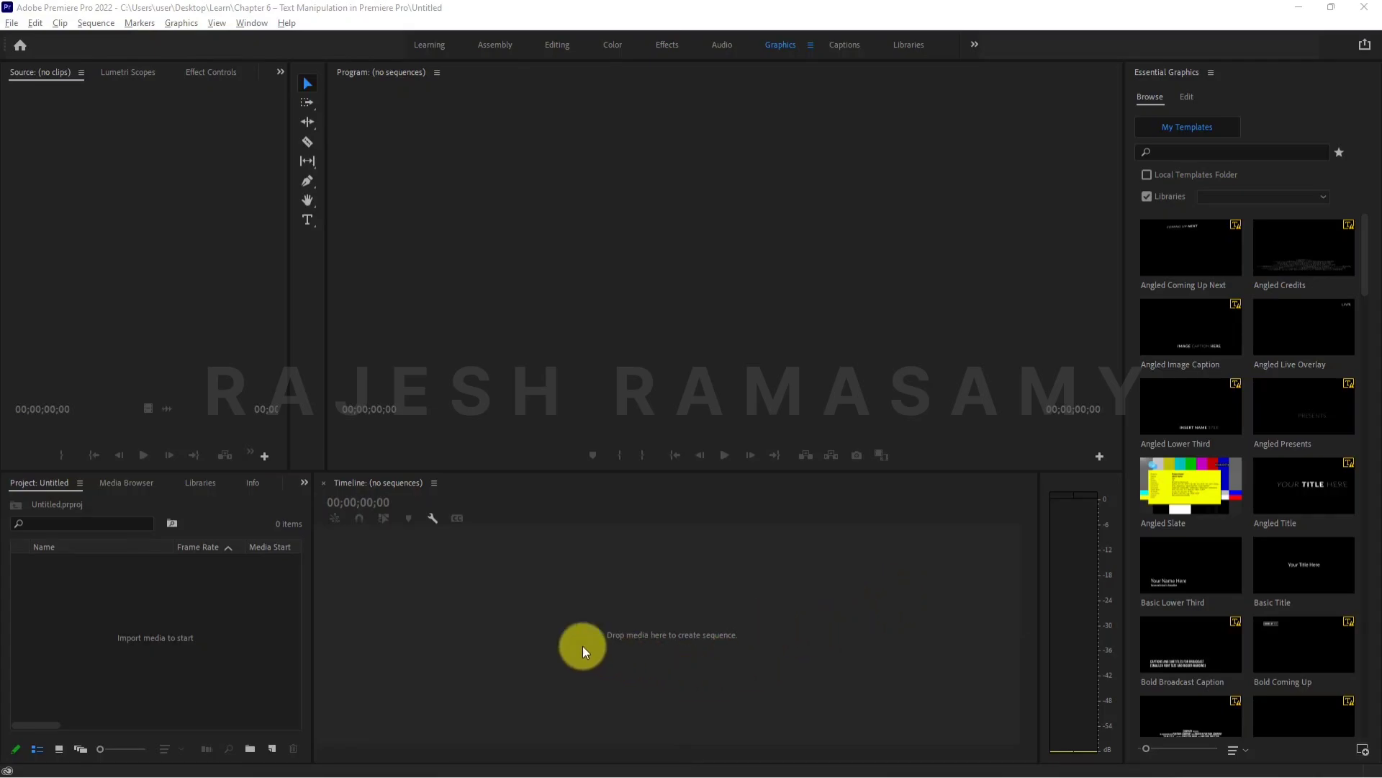
- Create a new sequence named "Text" using the DSLR 1080p30 preset
right_click(153, 590)
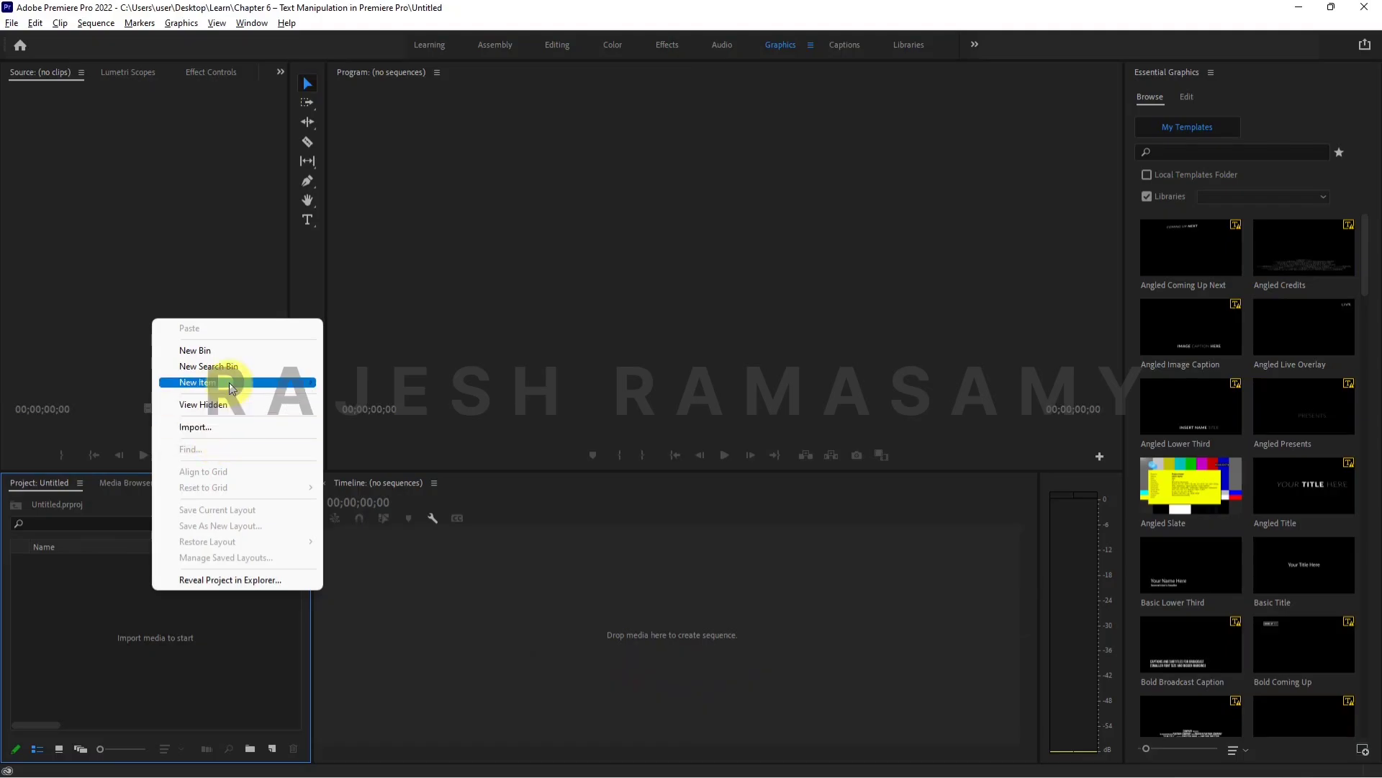
mouse_move(216, 383)
click(362, 385)
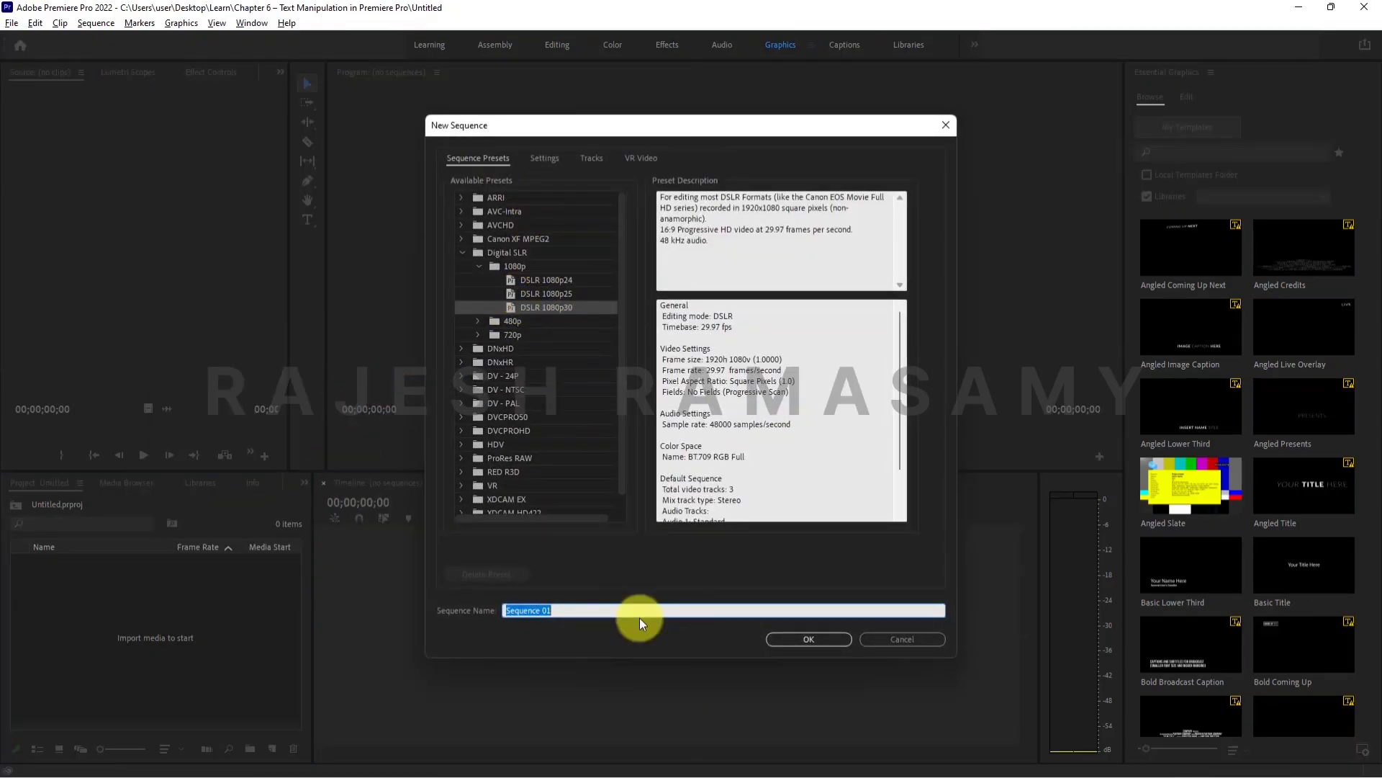
text(Text)
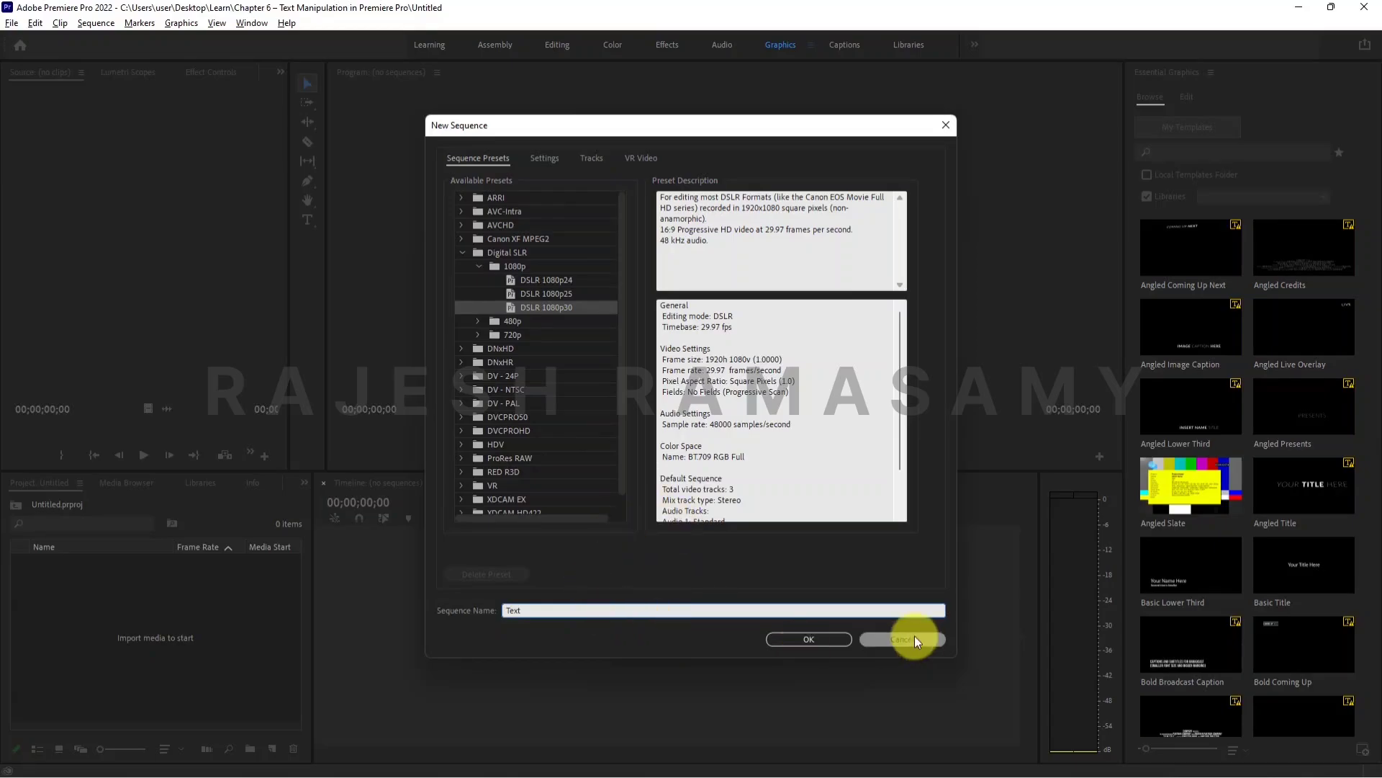
click(835, 638)
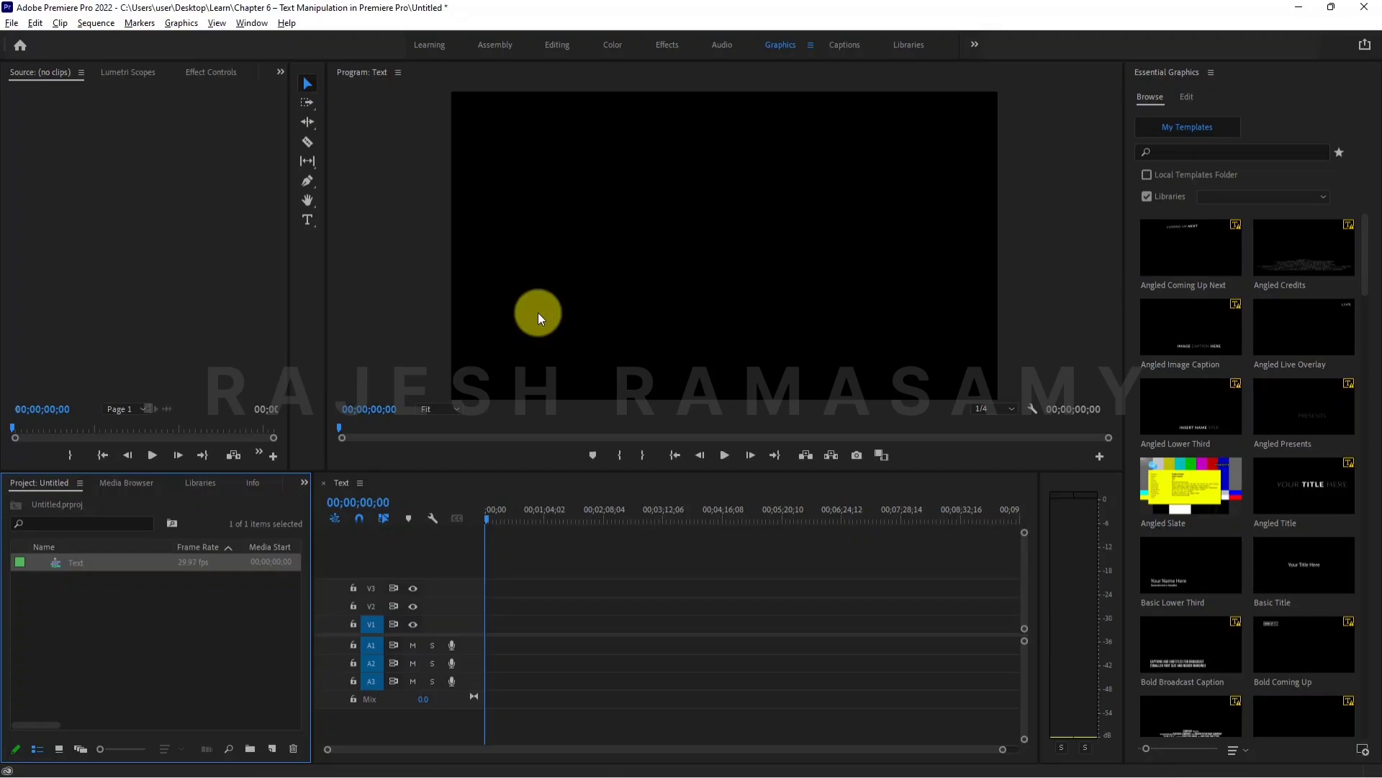
- Add a new horizontal text layer to the empty sequence
click(1190, 97)
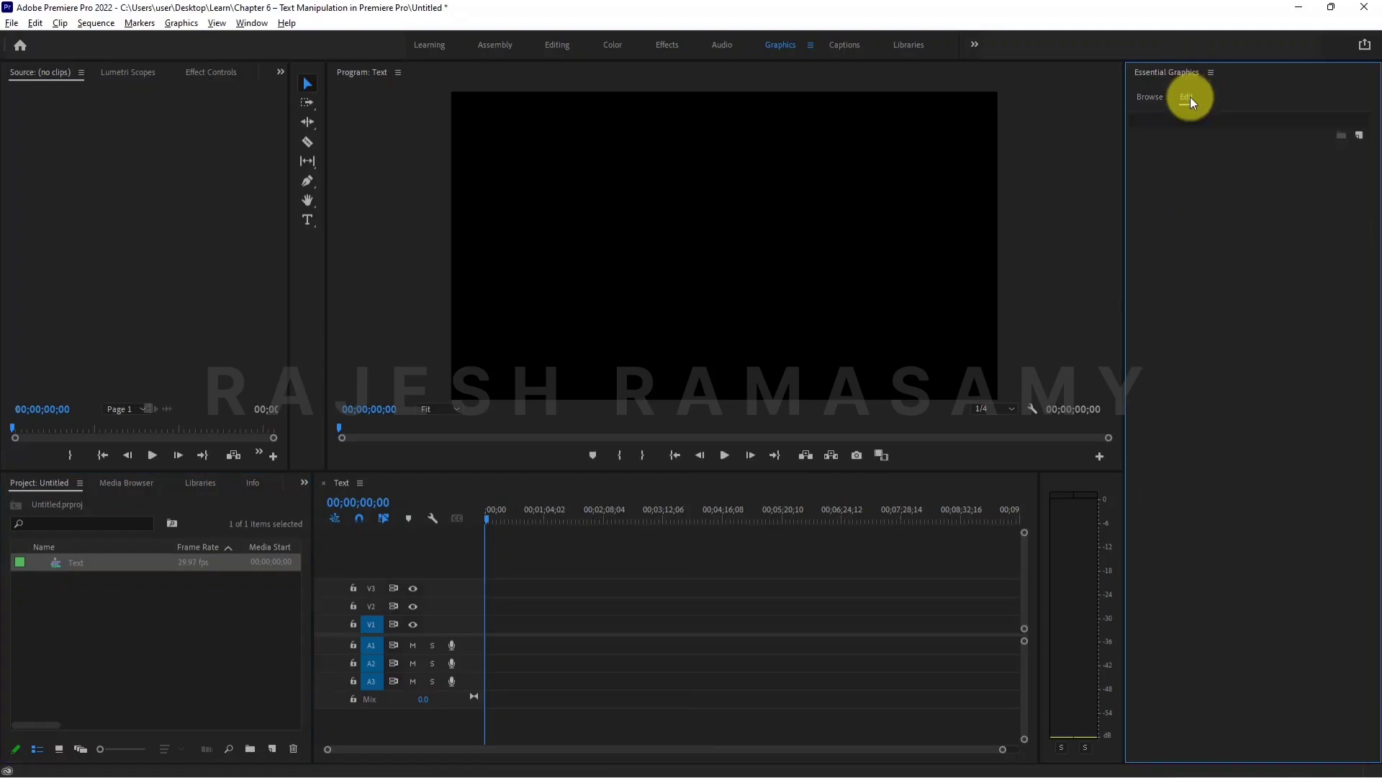
click(1361, 136)
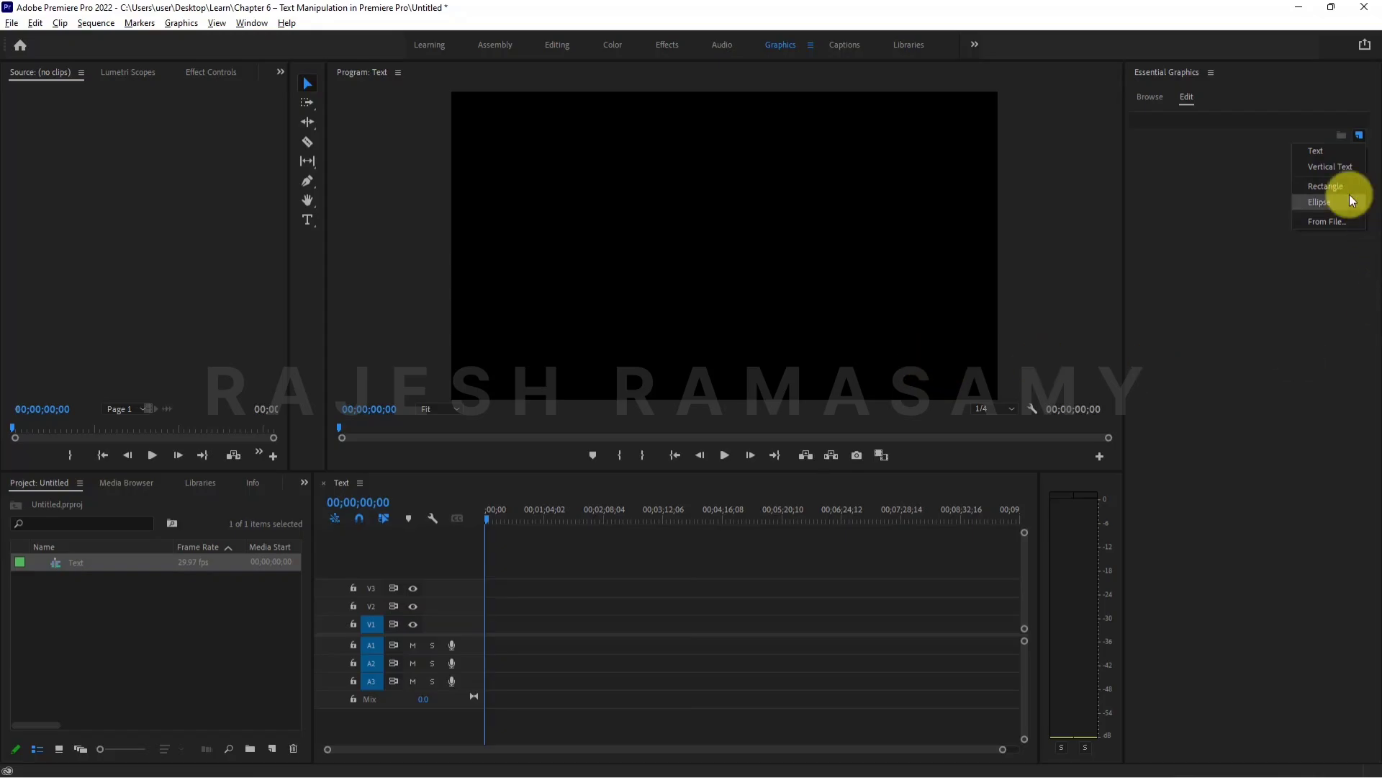
click(1329, 151)
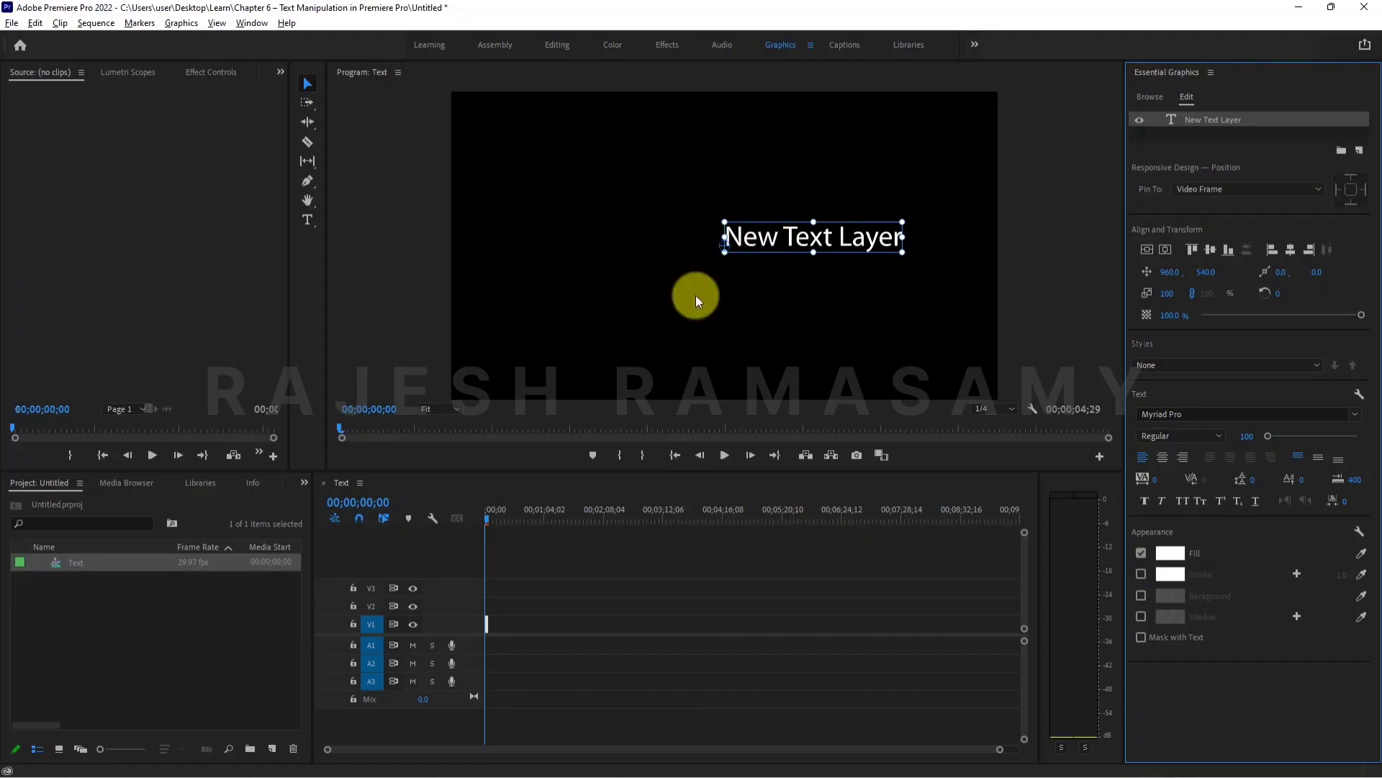
- Replace the new text layer's placeholder wording with "THE FIRE"
scroll(490, 624, up, 1)
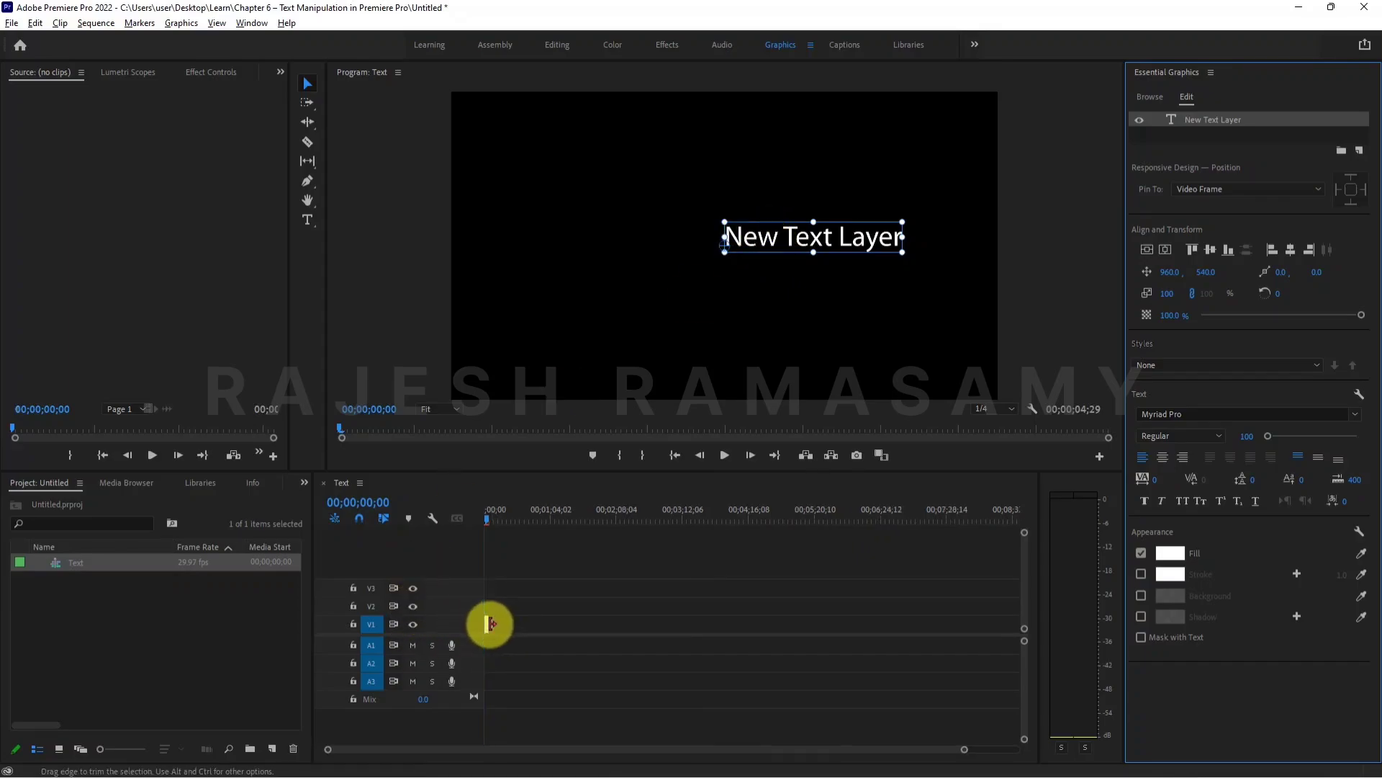
scroll(491, 624, up, 2)
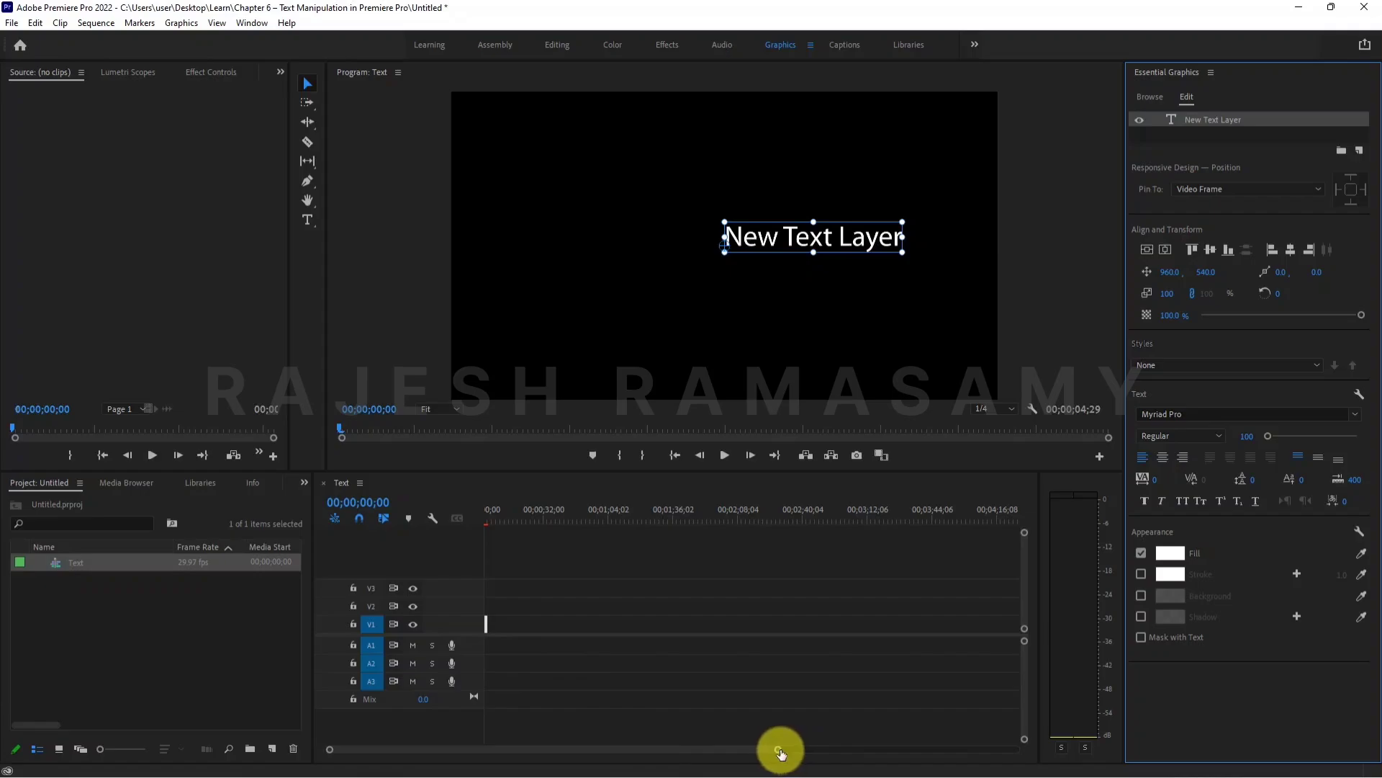
drag(779, 750, 665, 752)
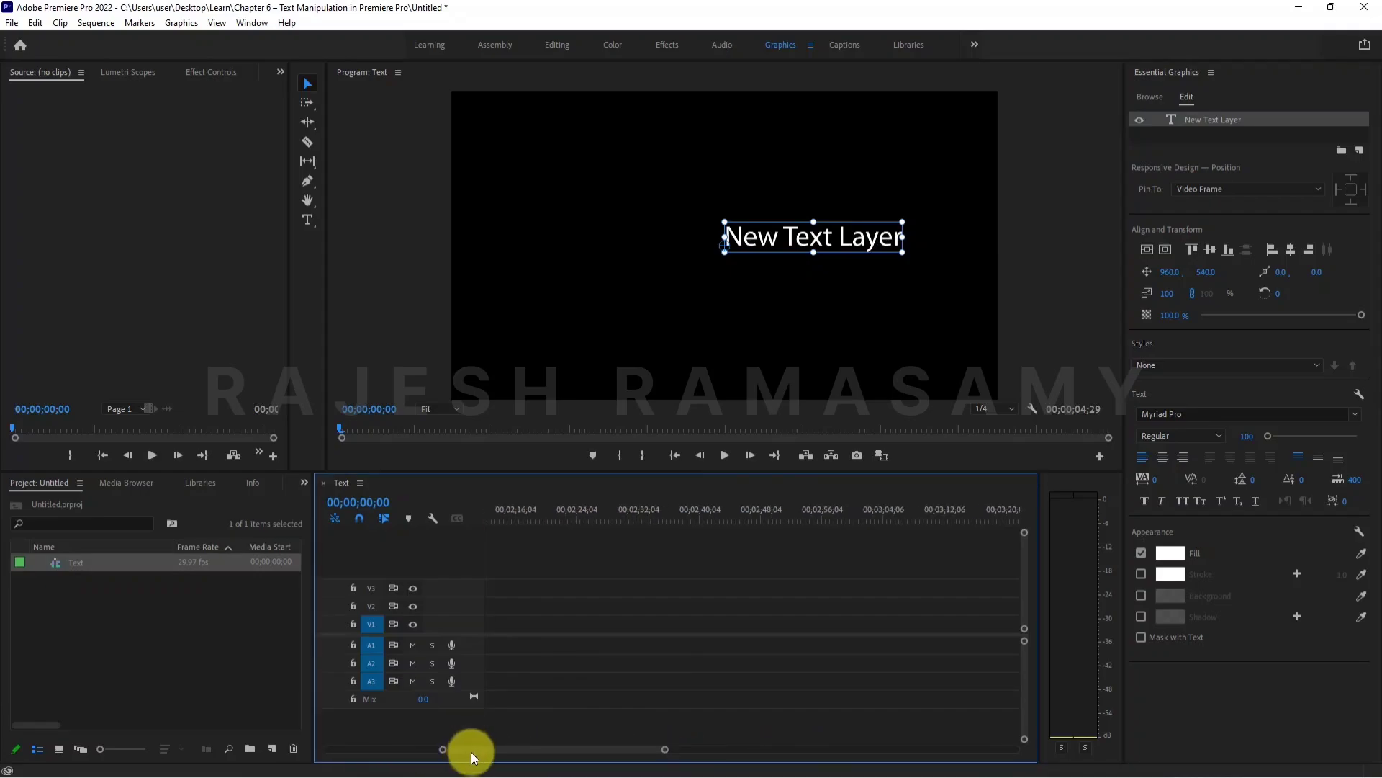
drag(469, 750, 318, 744)
scroll(464, 625, up, 2)
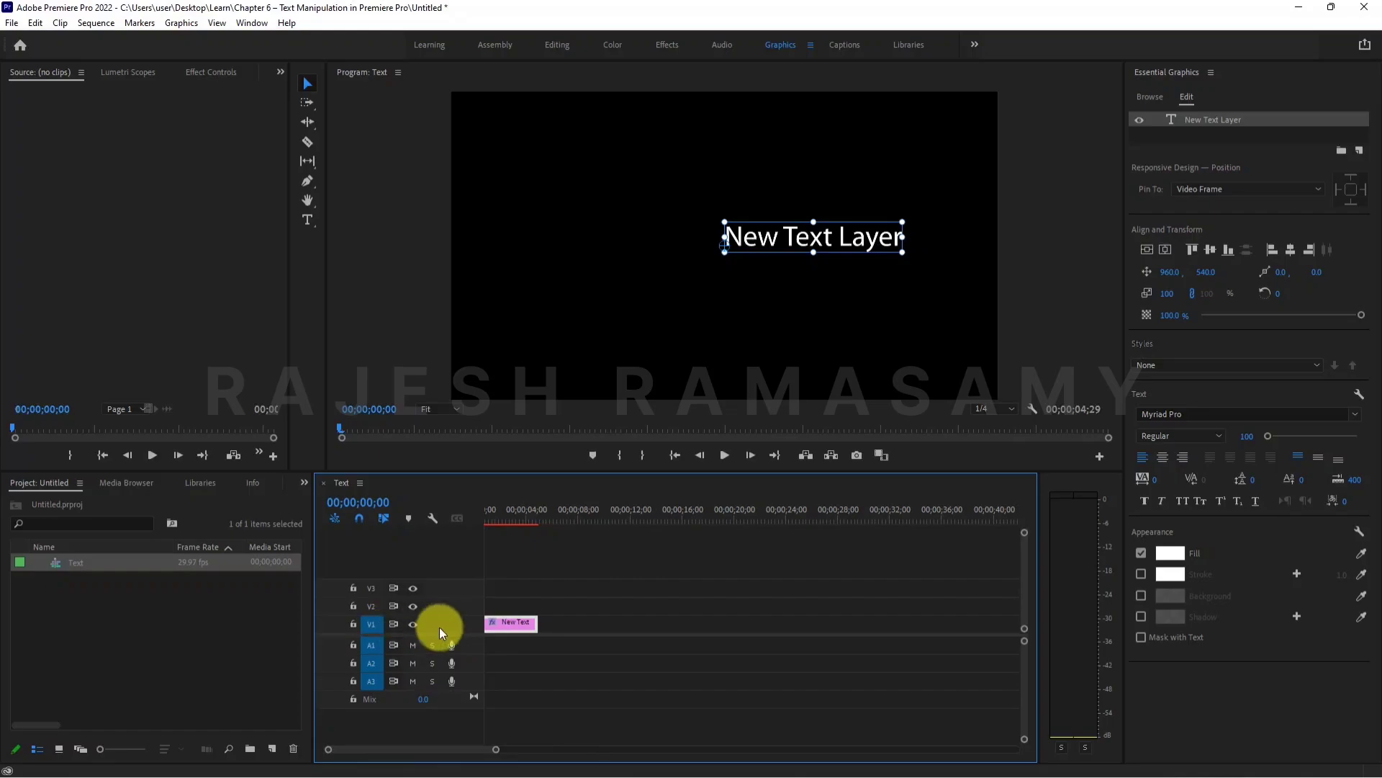
drag(507, 510, 468, 508)
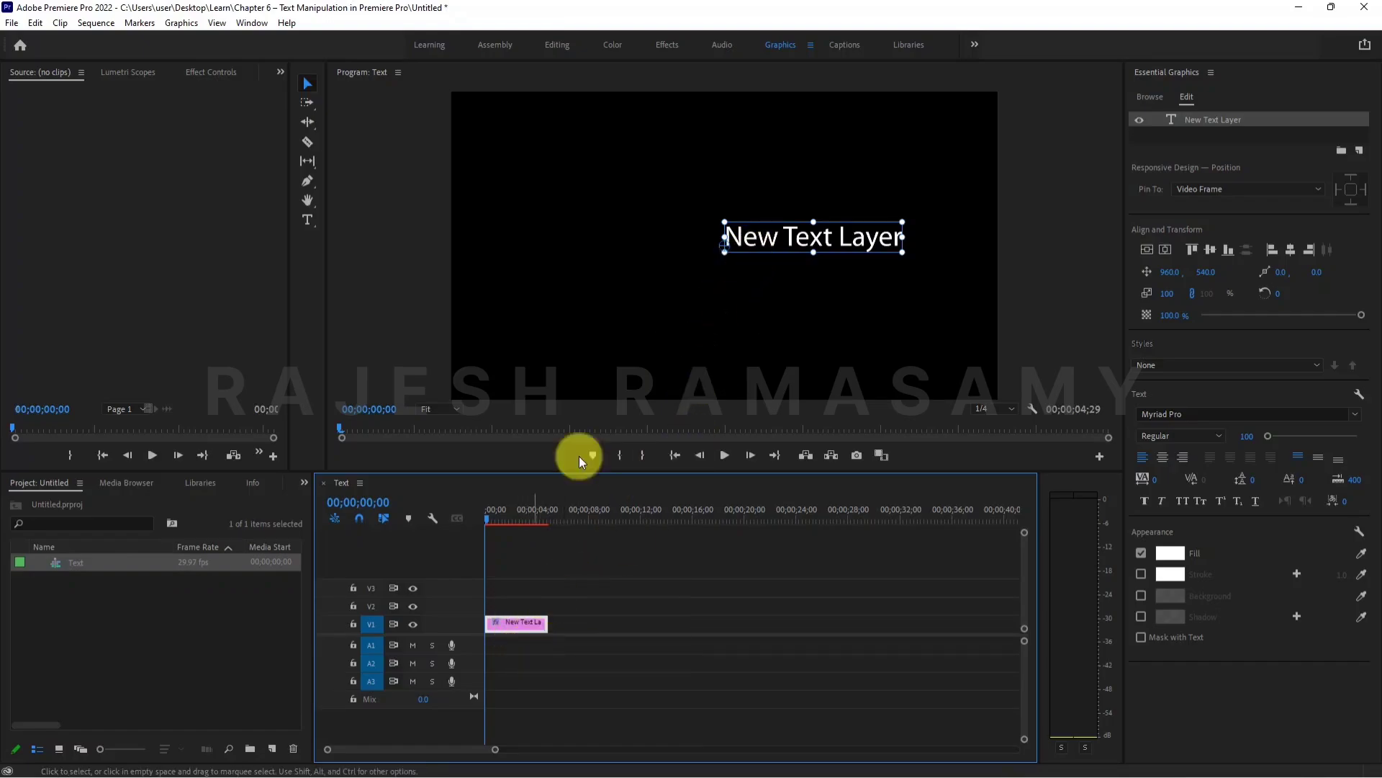
click(766, 238)
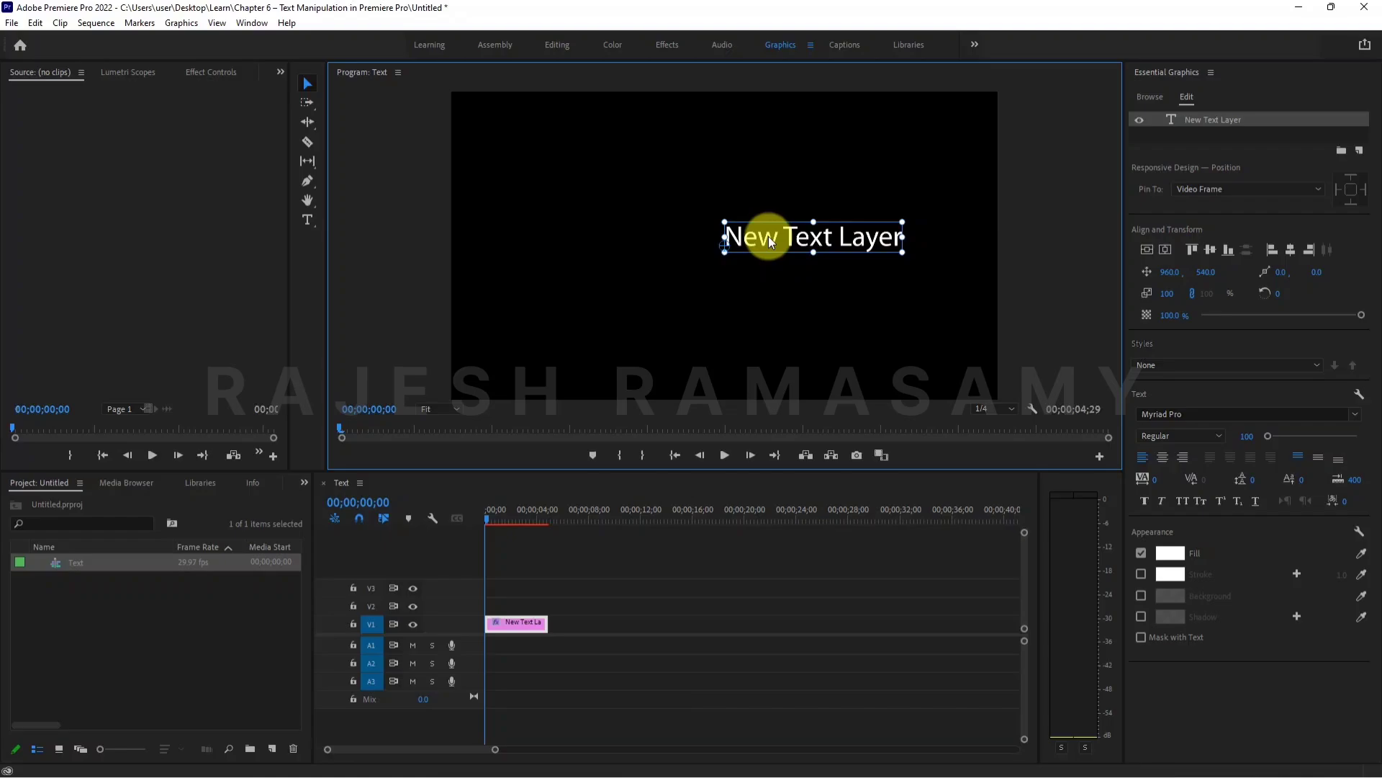
double_click(767, 236)
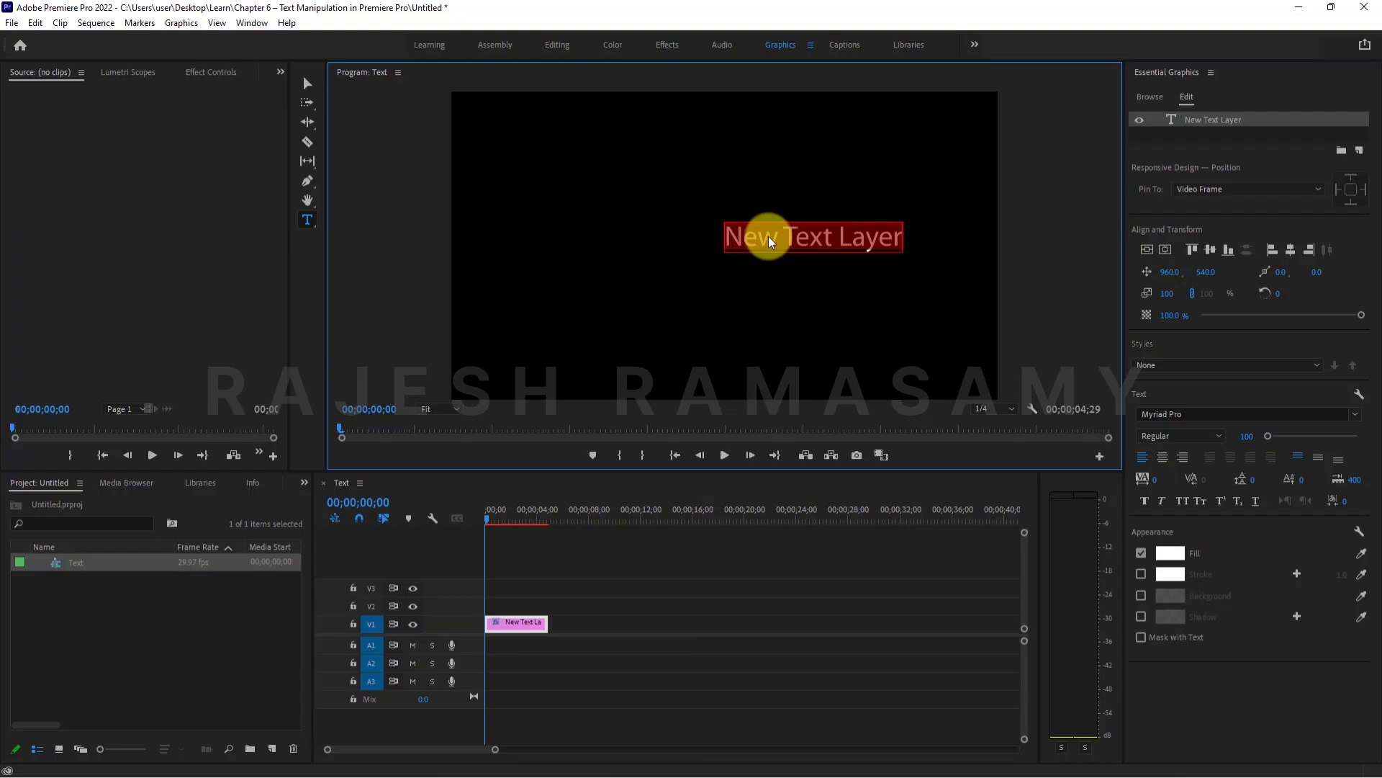
text(THE FIRE)
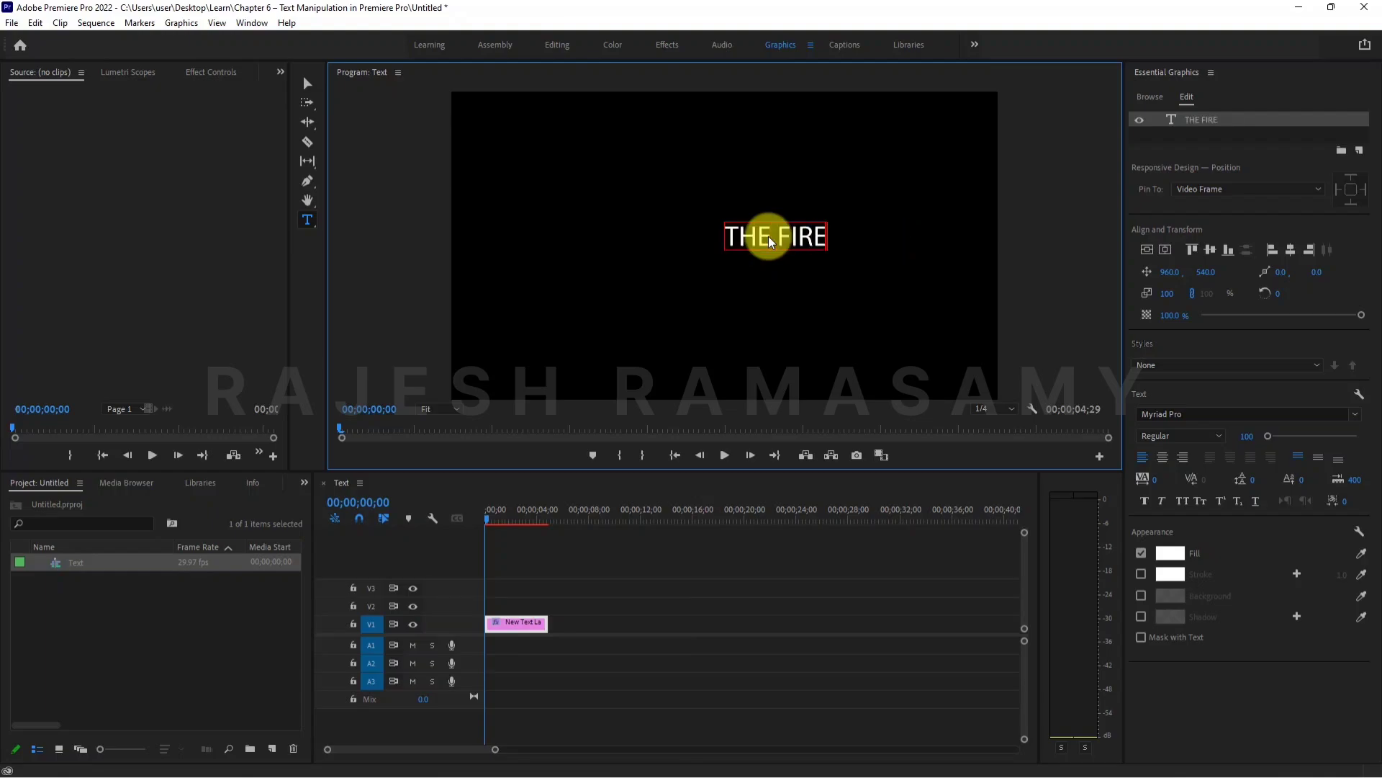
- Replace the word FIRE with "WATER" and move the title to the frame's upper-left area, at about 163, 216
drag(770, 241, 921, 236)
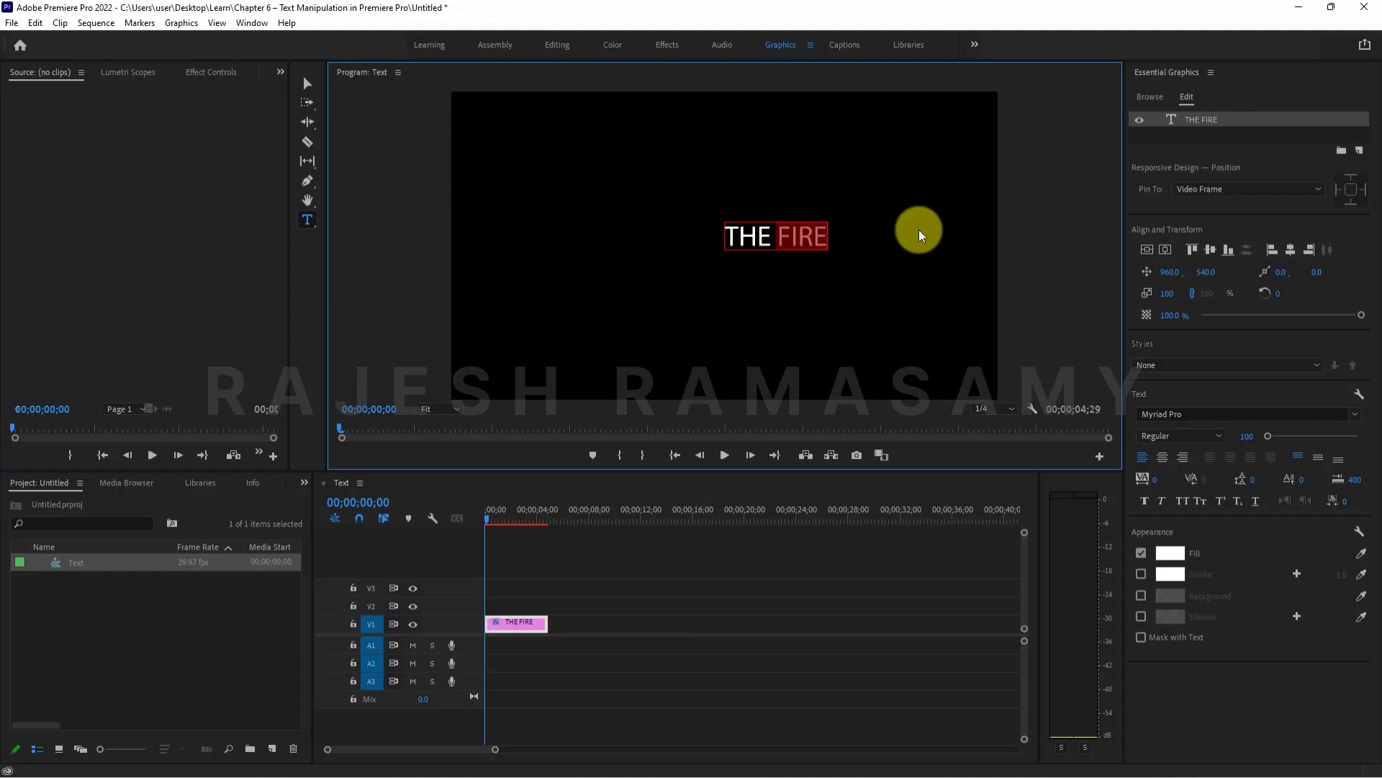
text(WATER)
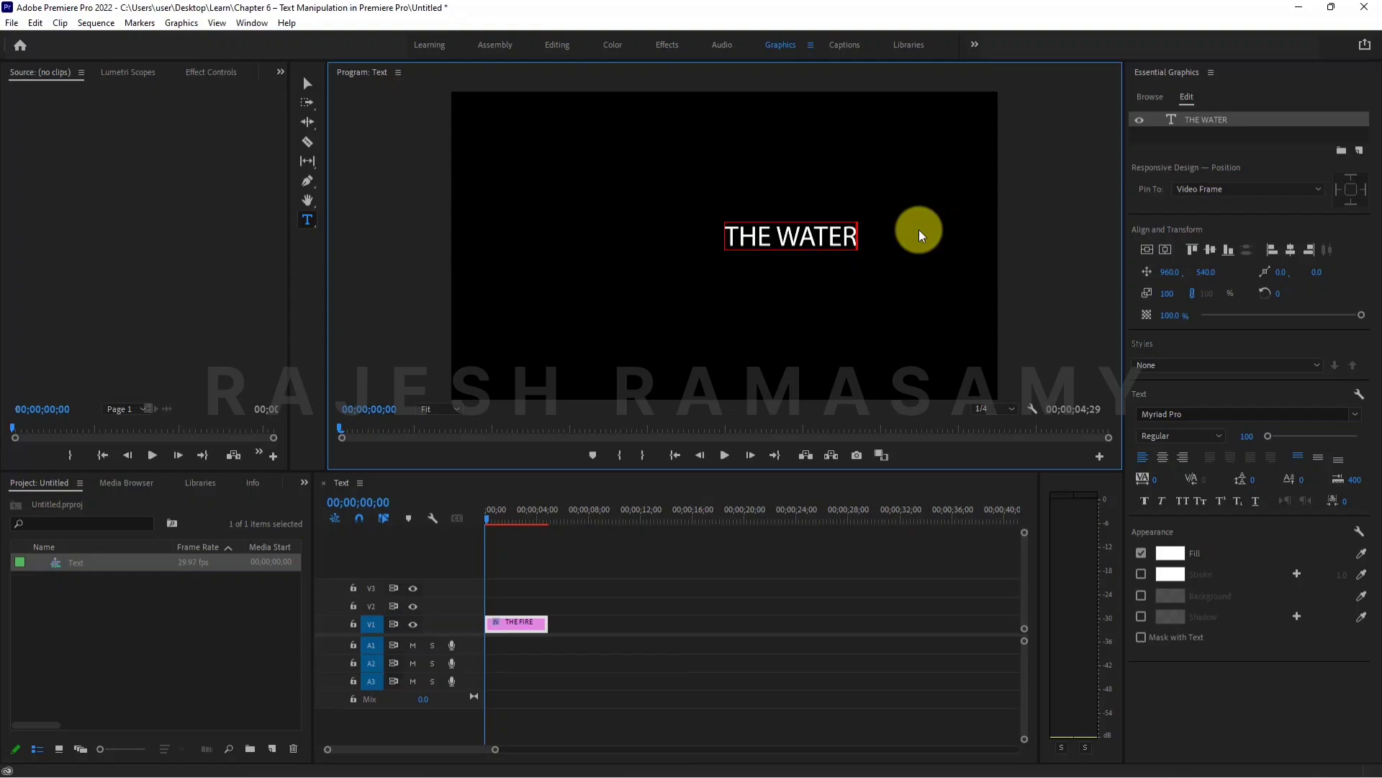
click(304, 85)
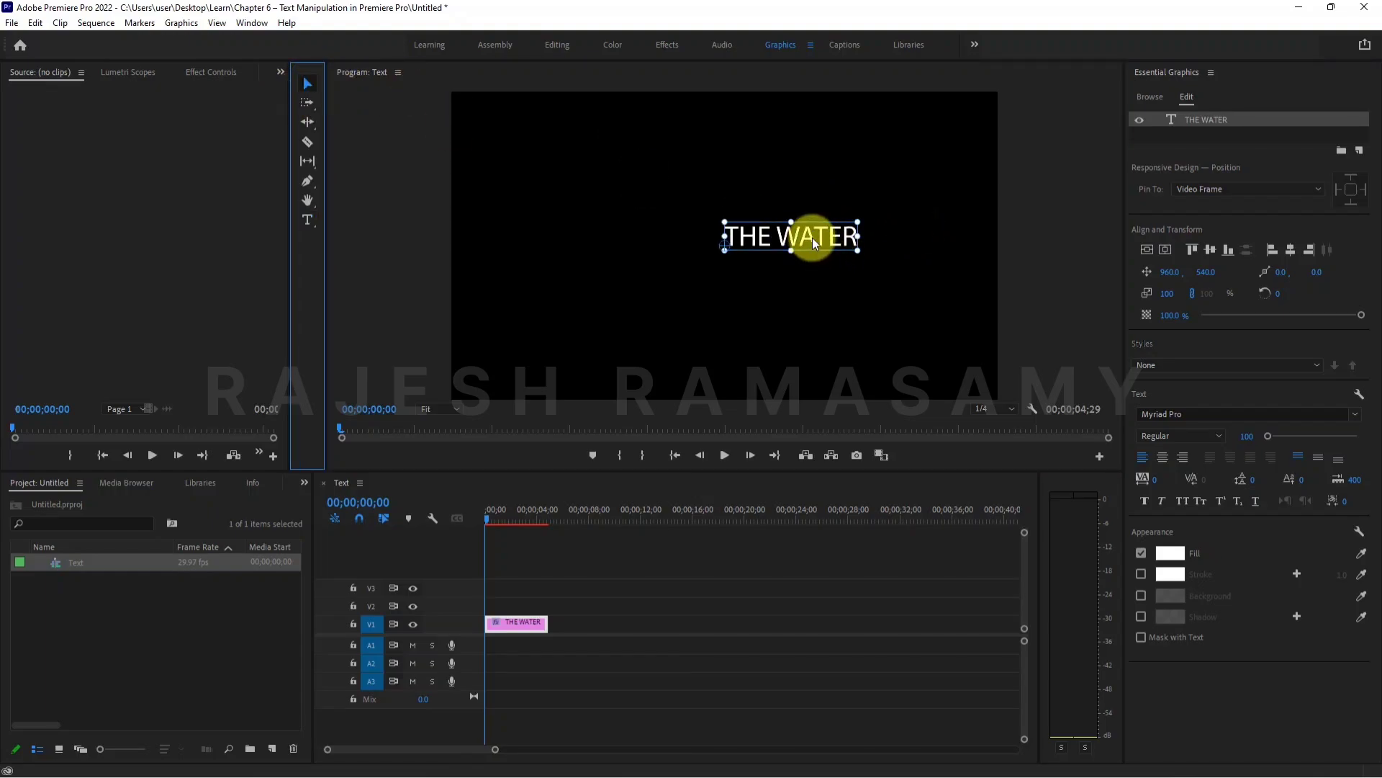
click(813, 238)
drag(811, 235, 585, 143)
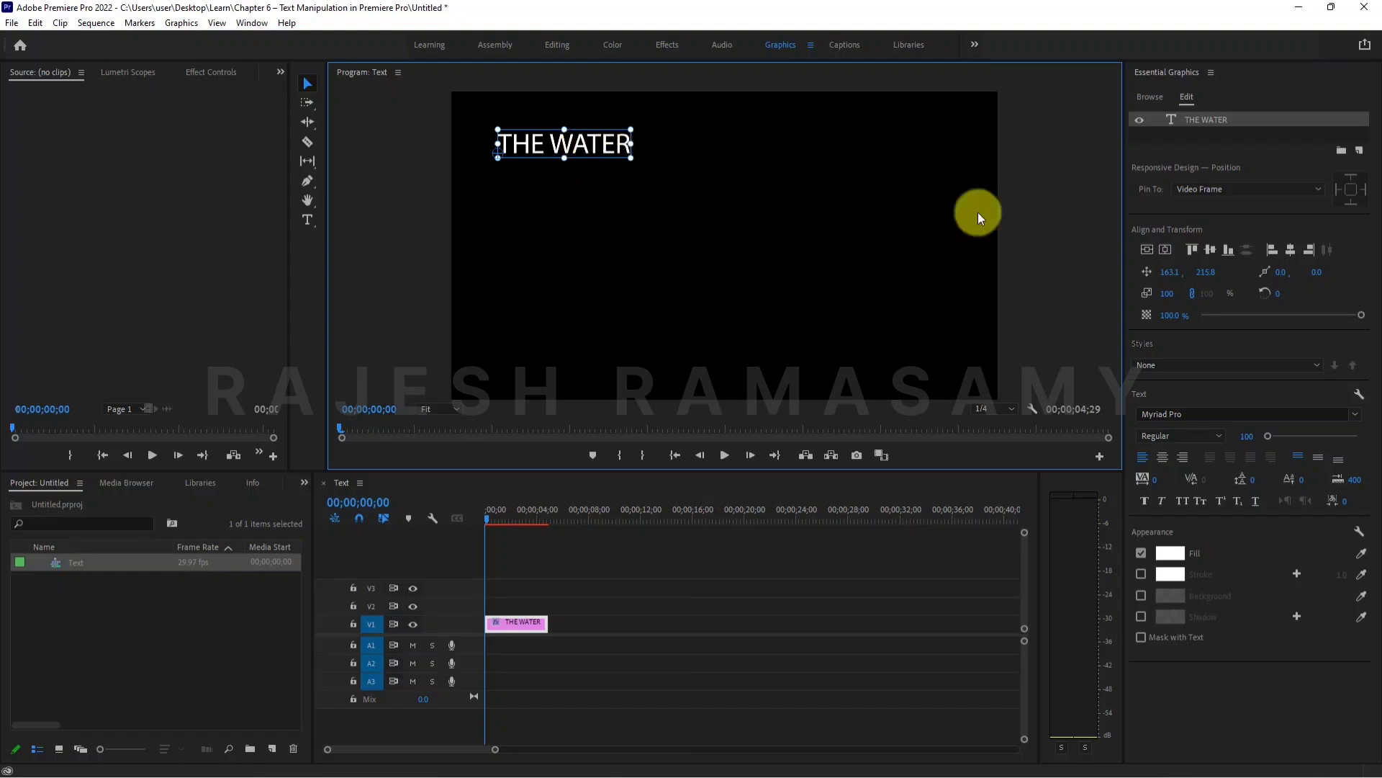
- Add a vertical text layer to the graphic and place it near the frame's right edge, at about 1754, 37
click(1194, 97)
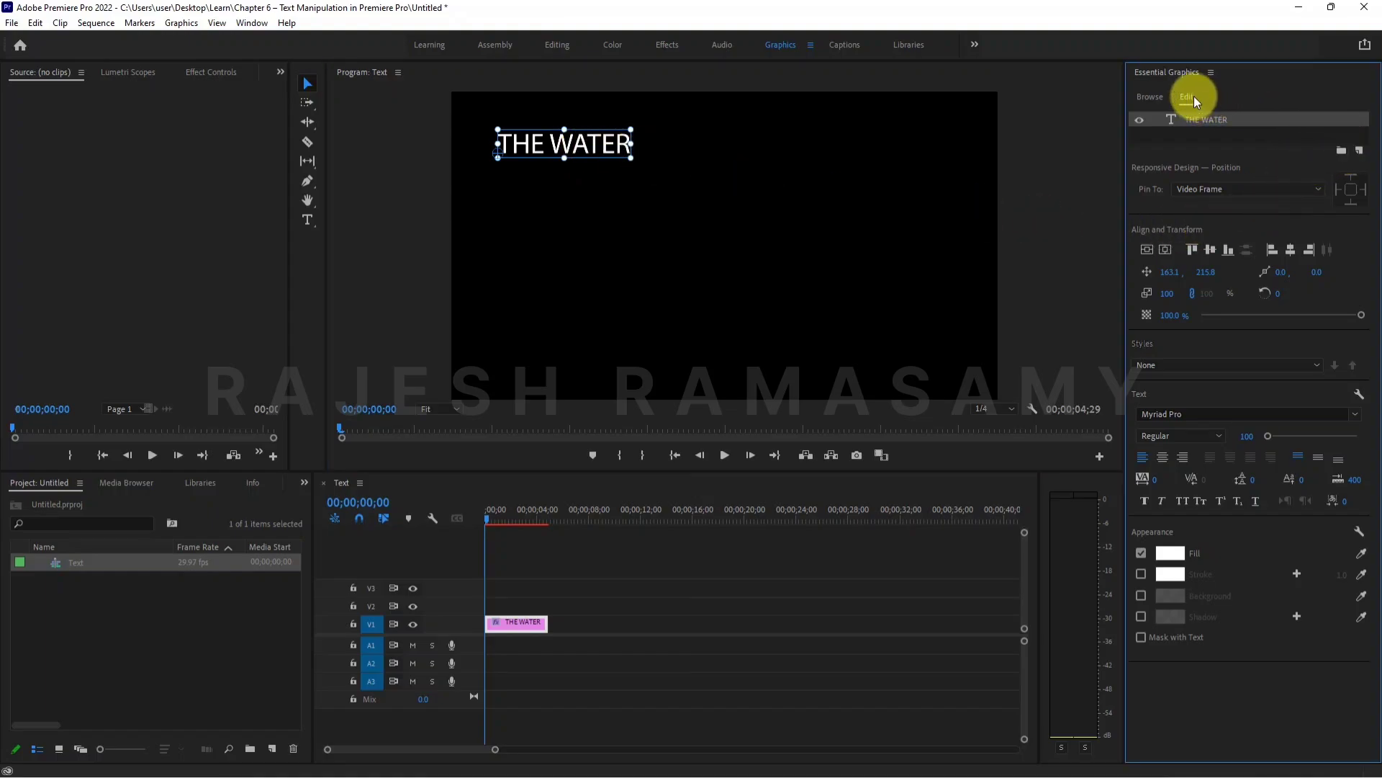
click(1359, 153)
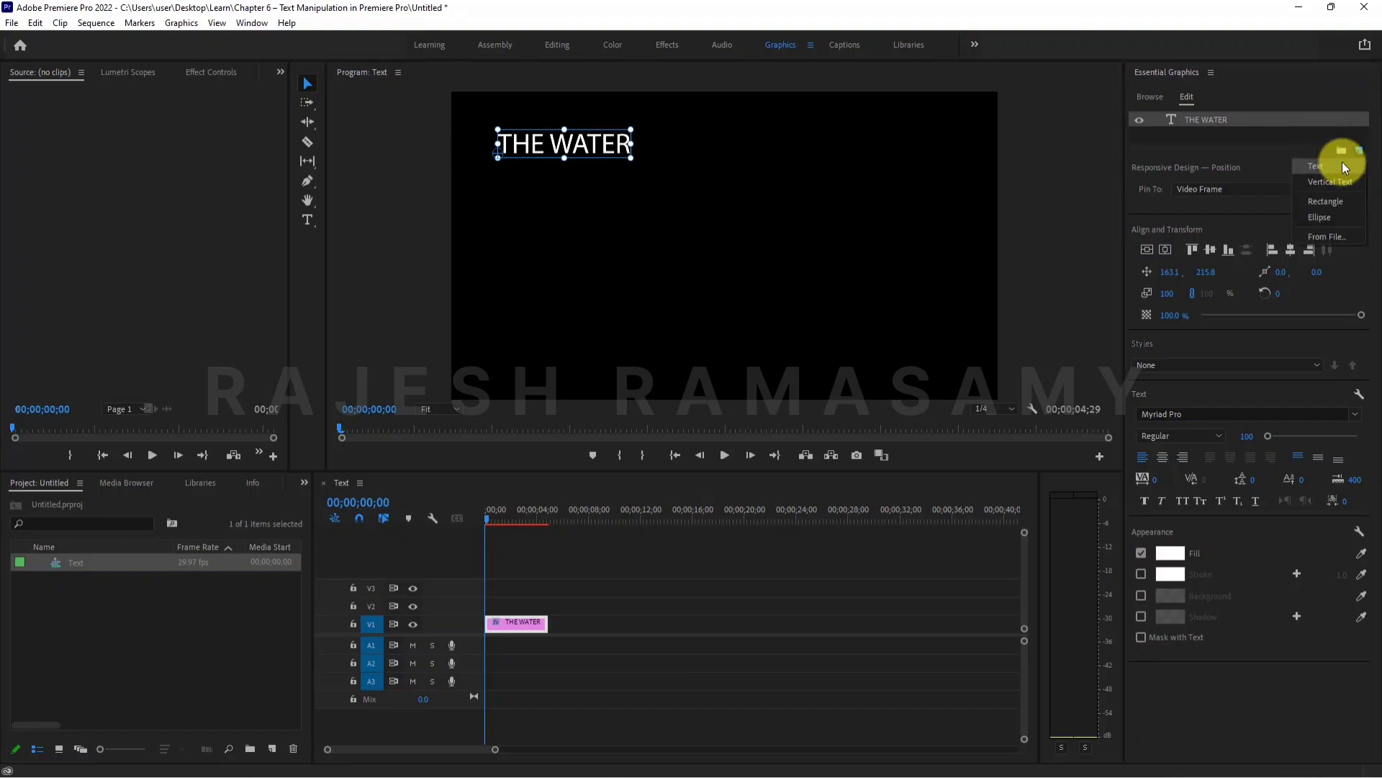
click(1338, 179)
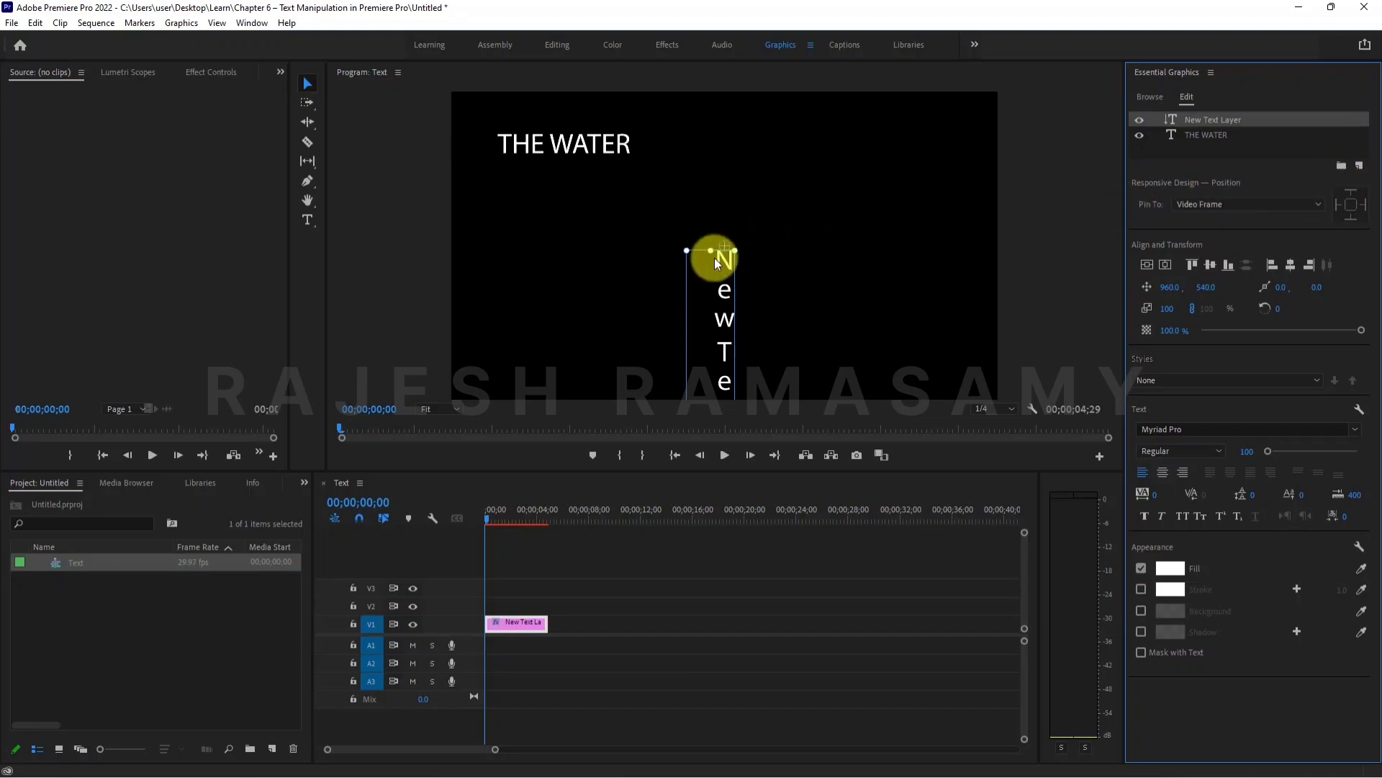
drag(722, 308, 948, 174)
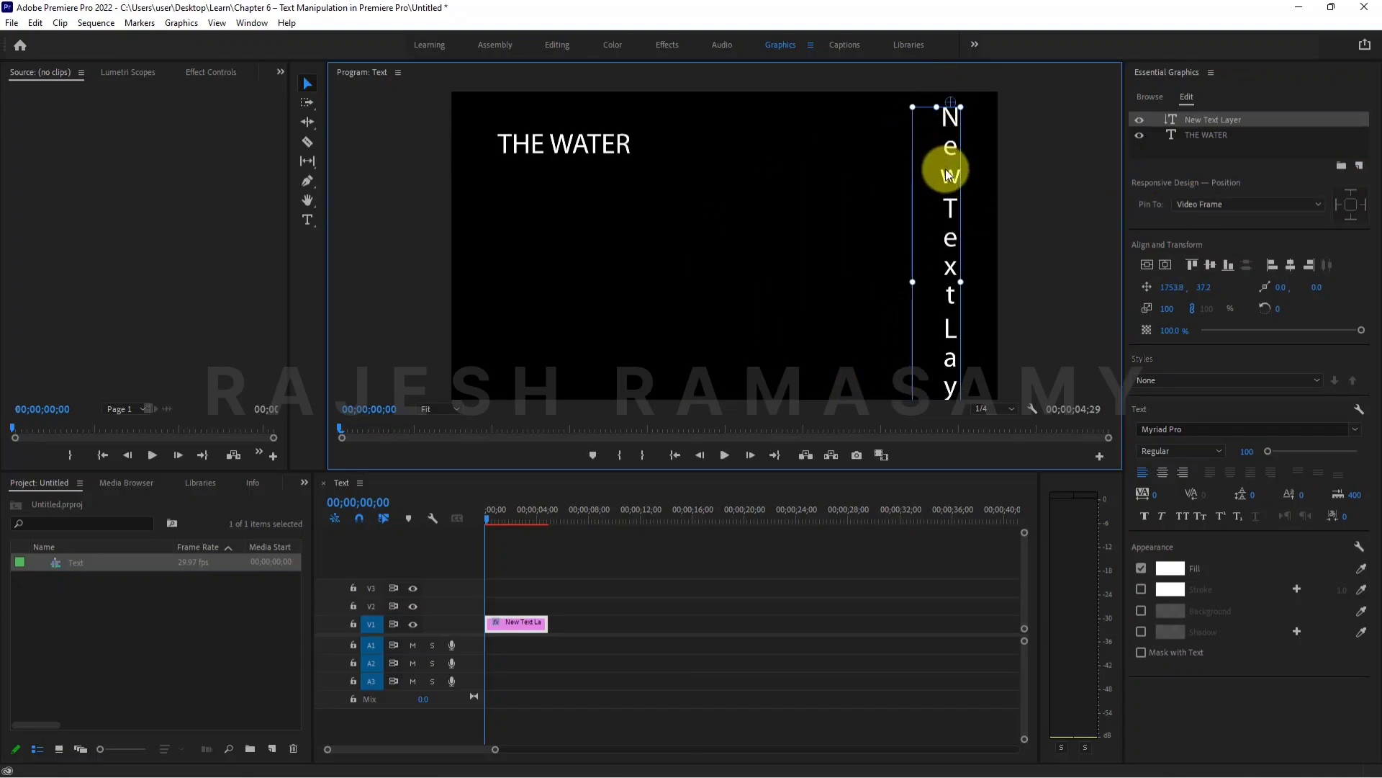
- Replace the vertical layer's placeholder wording with "THE WATER"
double_click(948, 181)
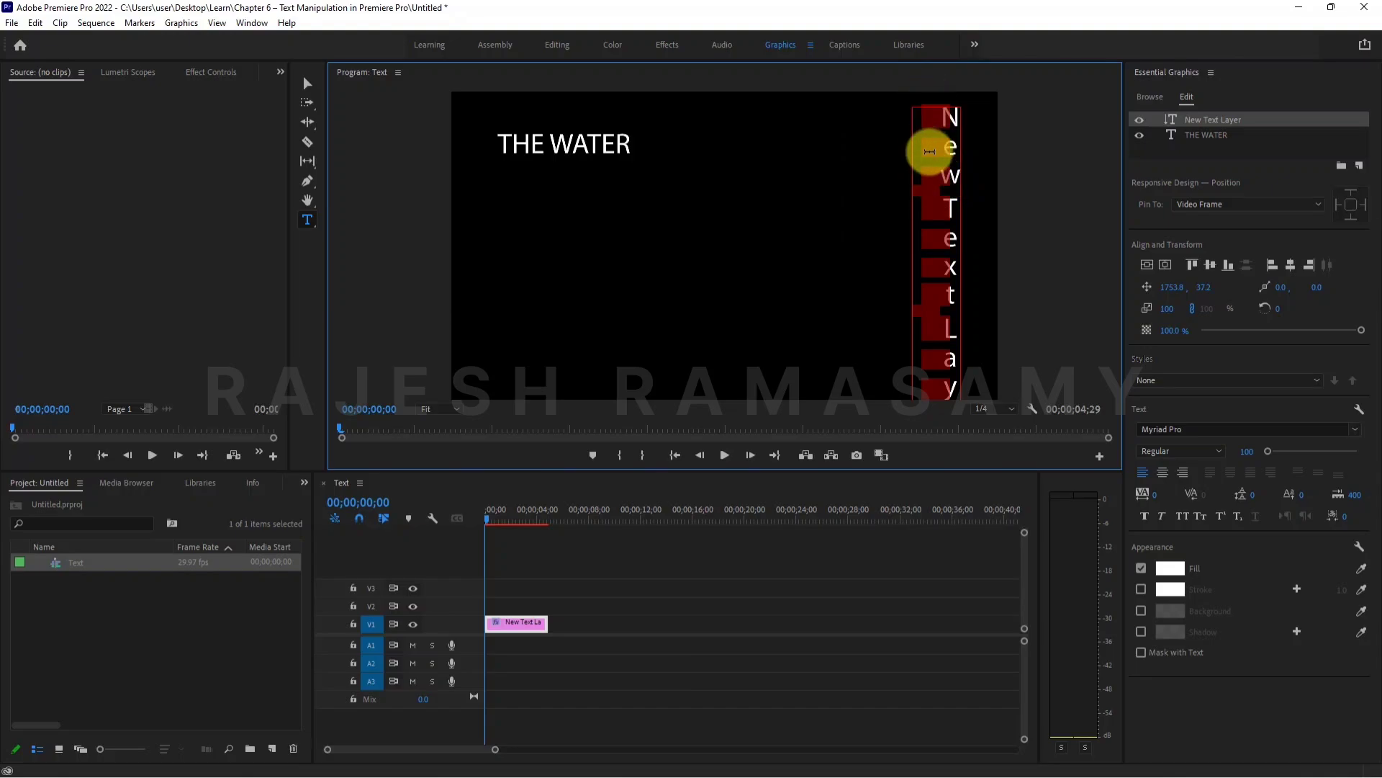
text(T)
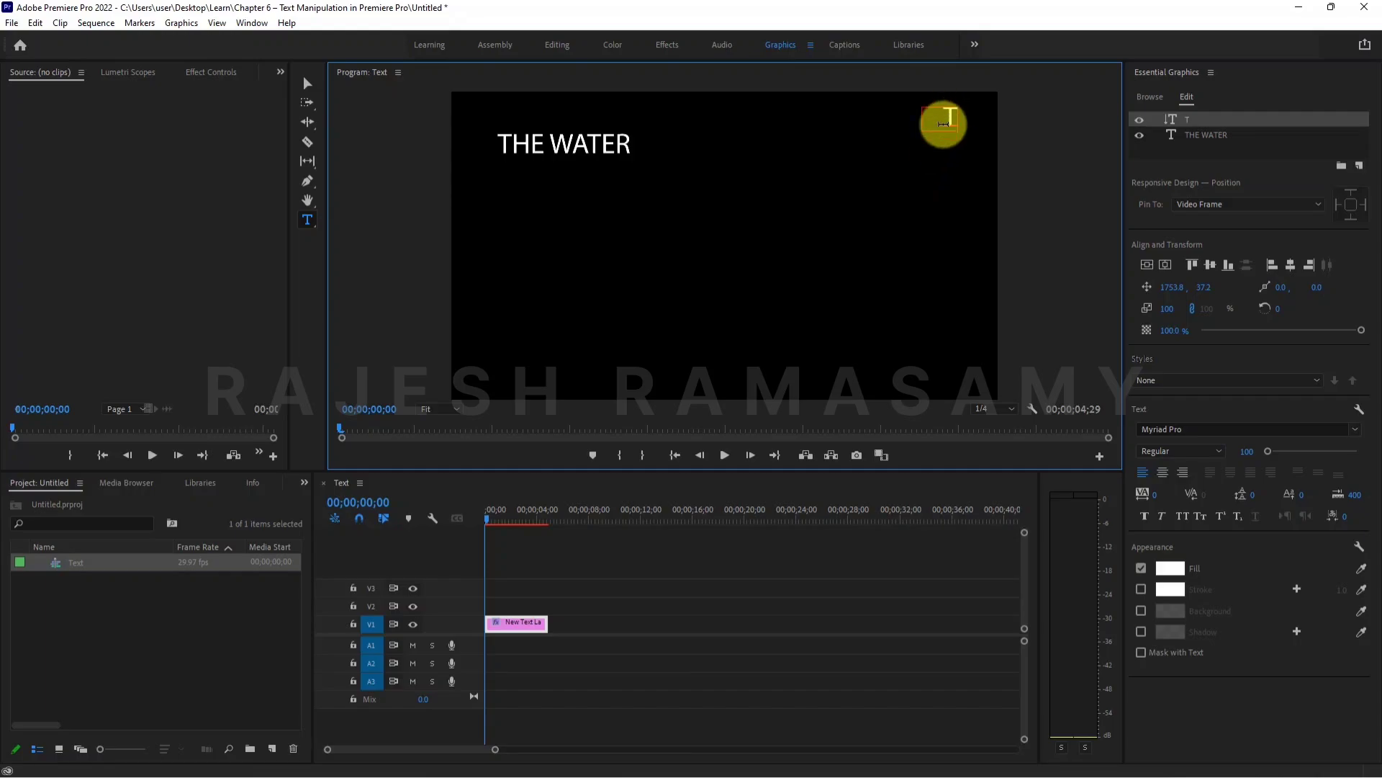
text(H)
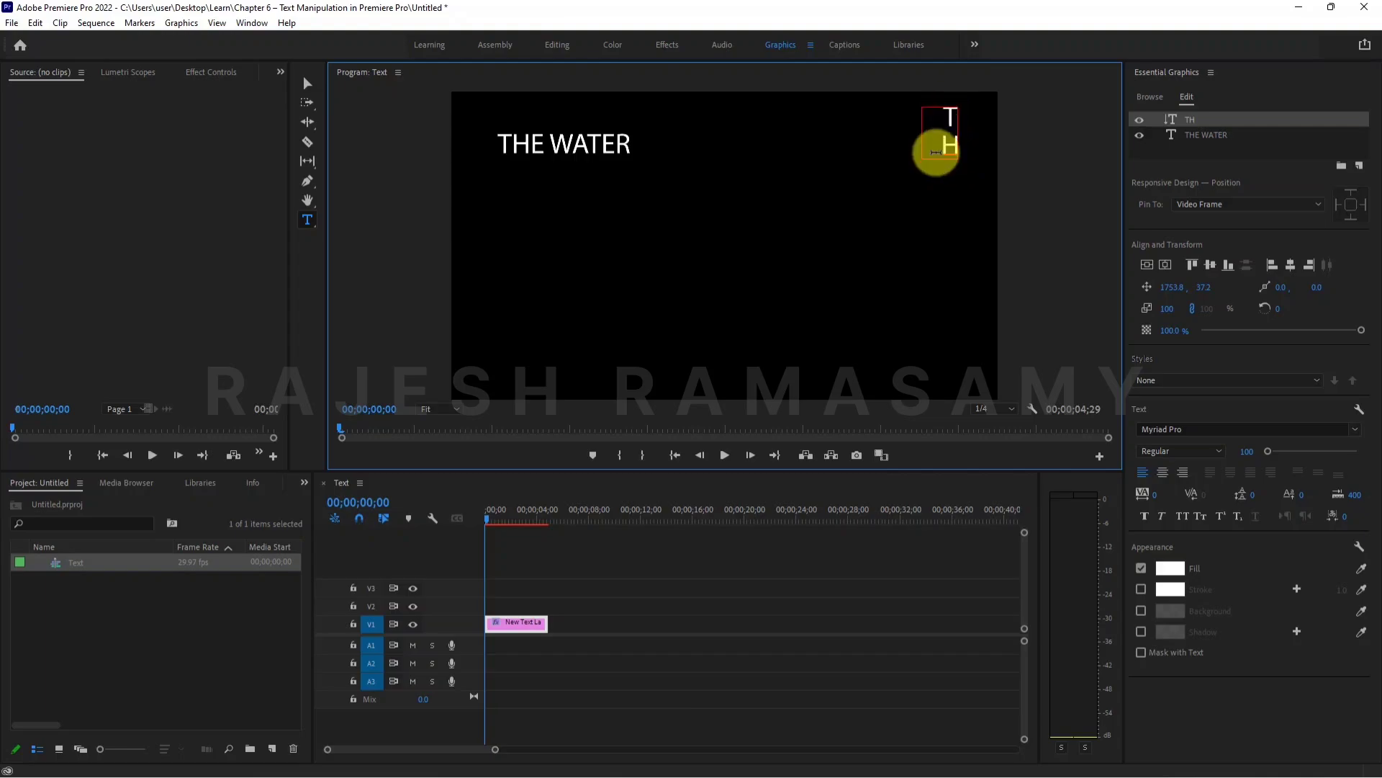
text(E)
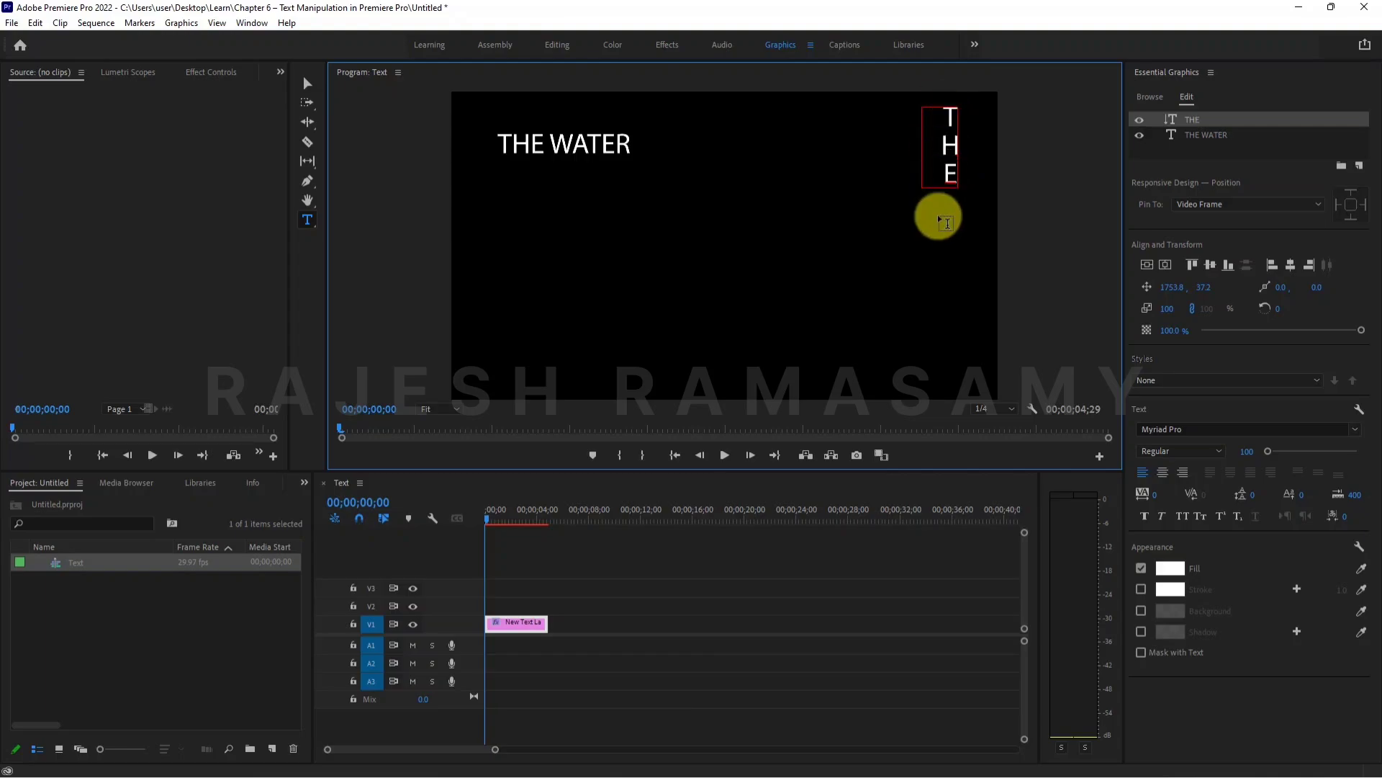
text( WATER)
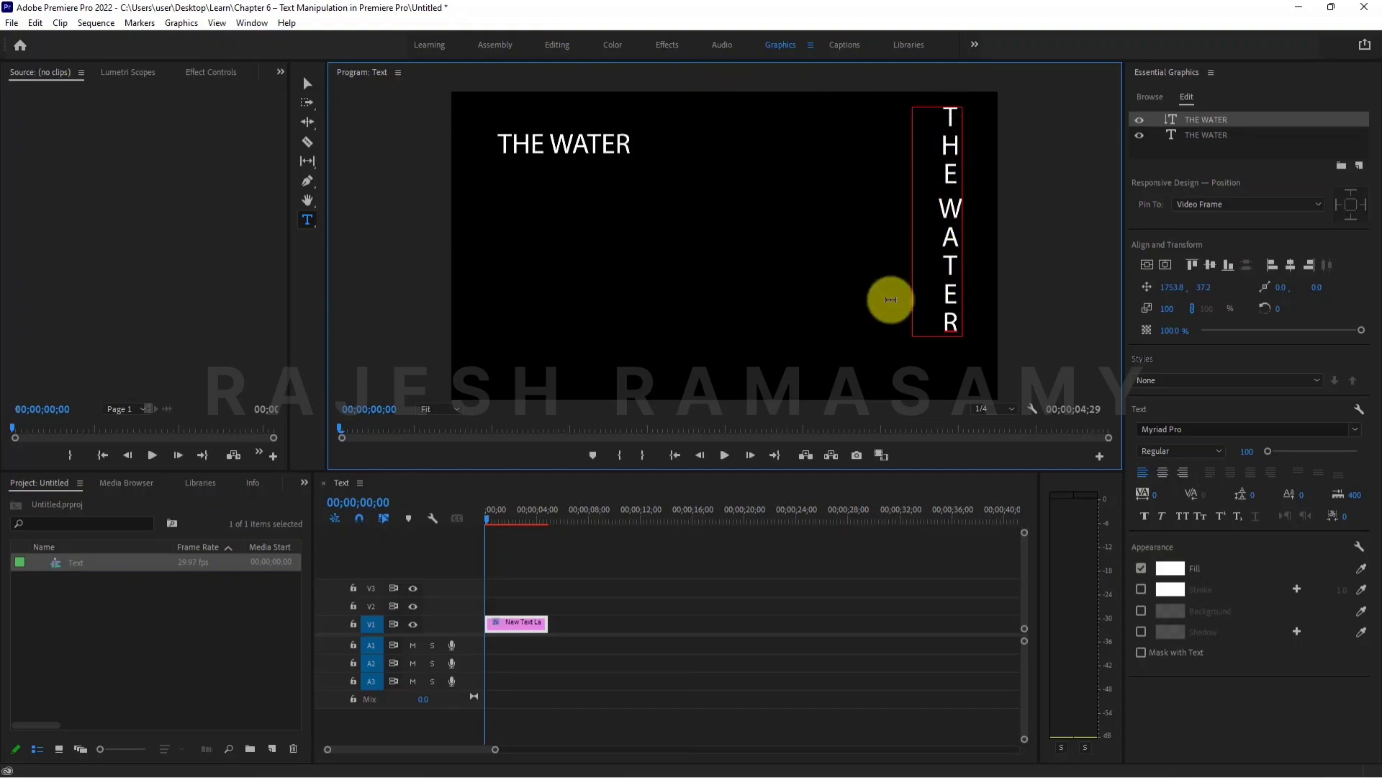
- Reposition the vertical title slightly lower along the frame's right edge, at about 1759, 105
click(309, 80)
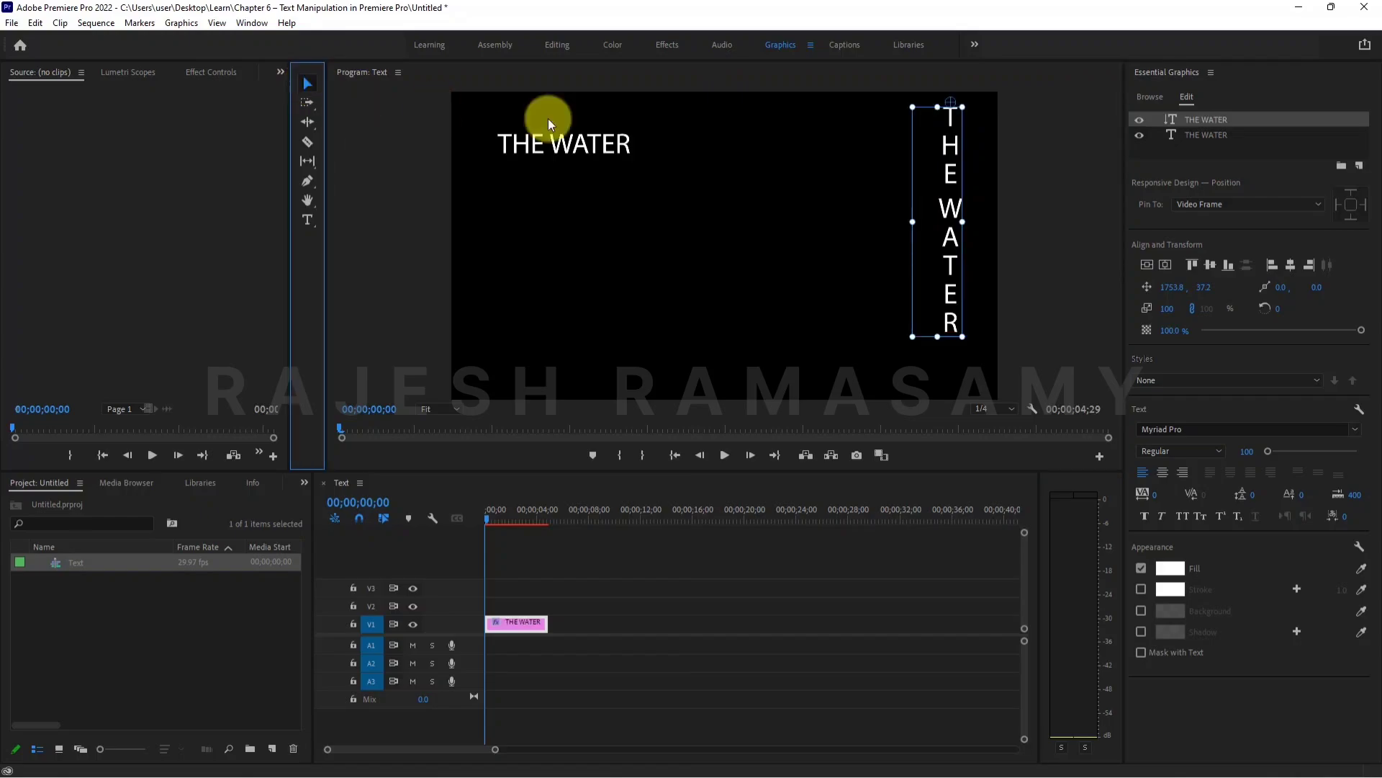
drag(951, 136, 694, 173)
drag(862, 170, 948, 163)
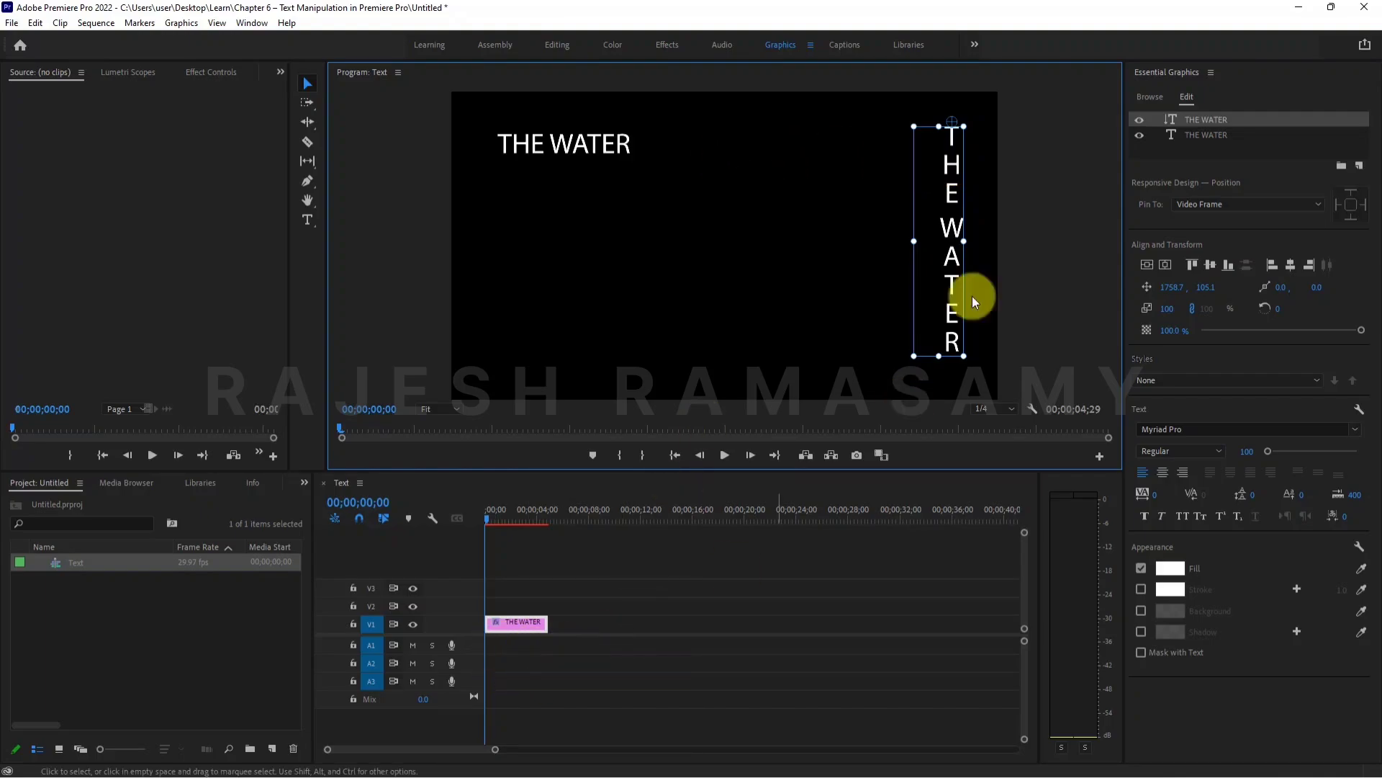
- Deselect the THE WATER clip and add a separate horizontal title reading "FIRE" with the Type tool, at about 536, 554
click(508, 625)
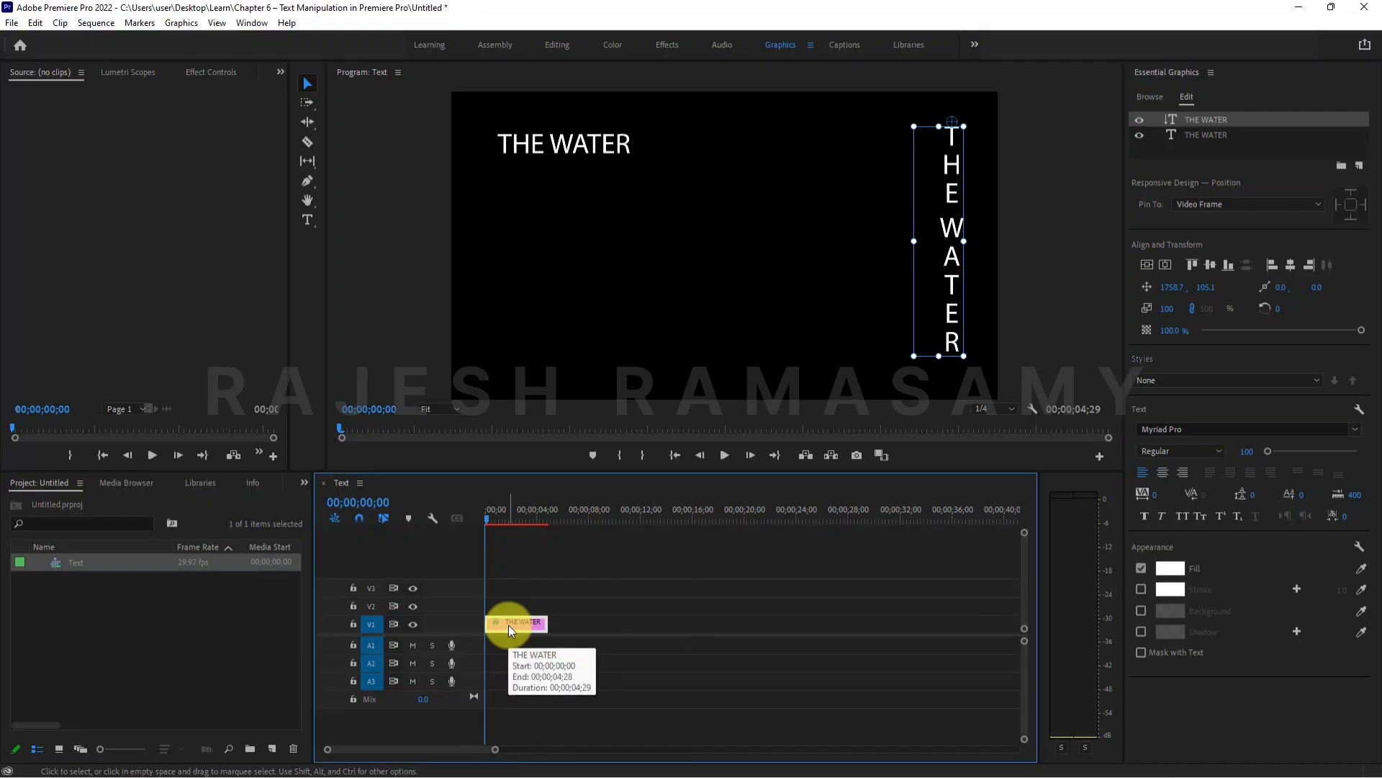
click(541, 587)
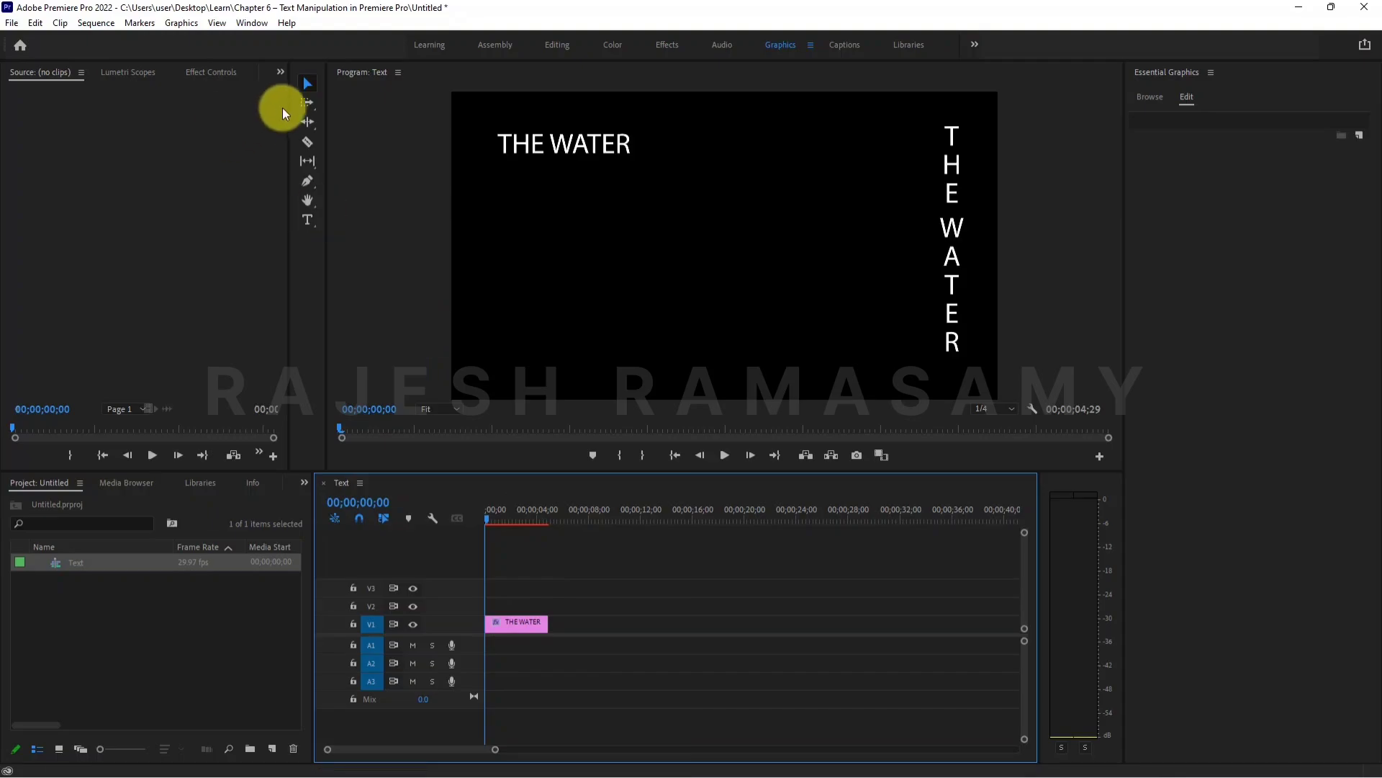
click(300, 219)
click(301, 219)
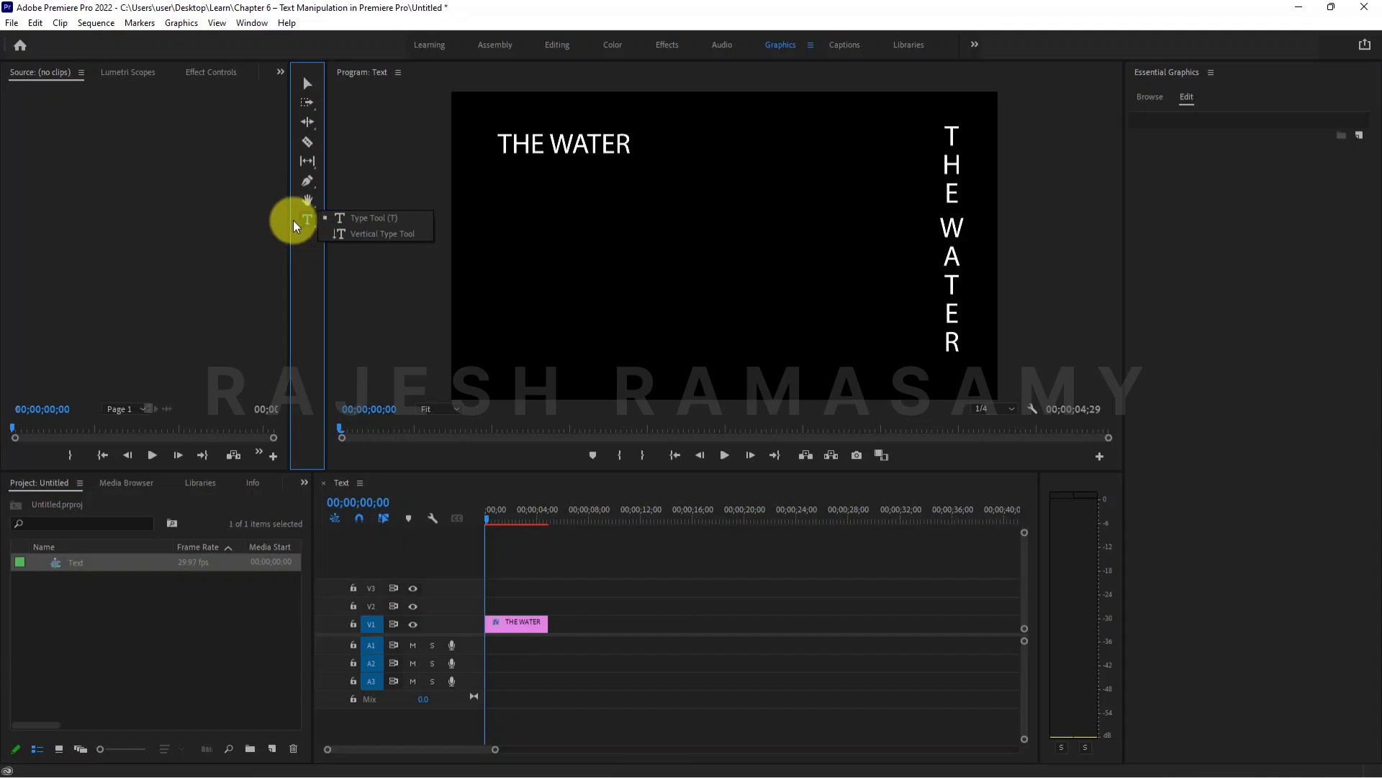
click(364, 220)
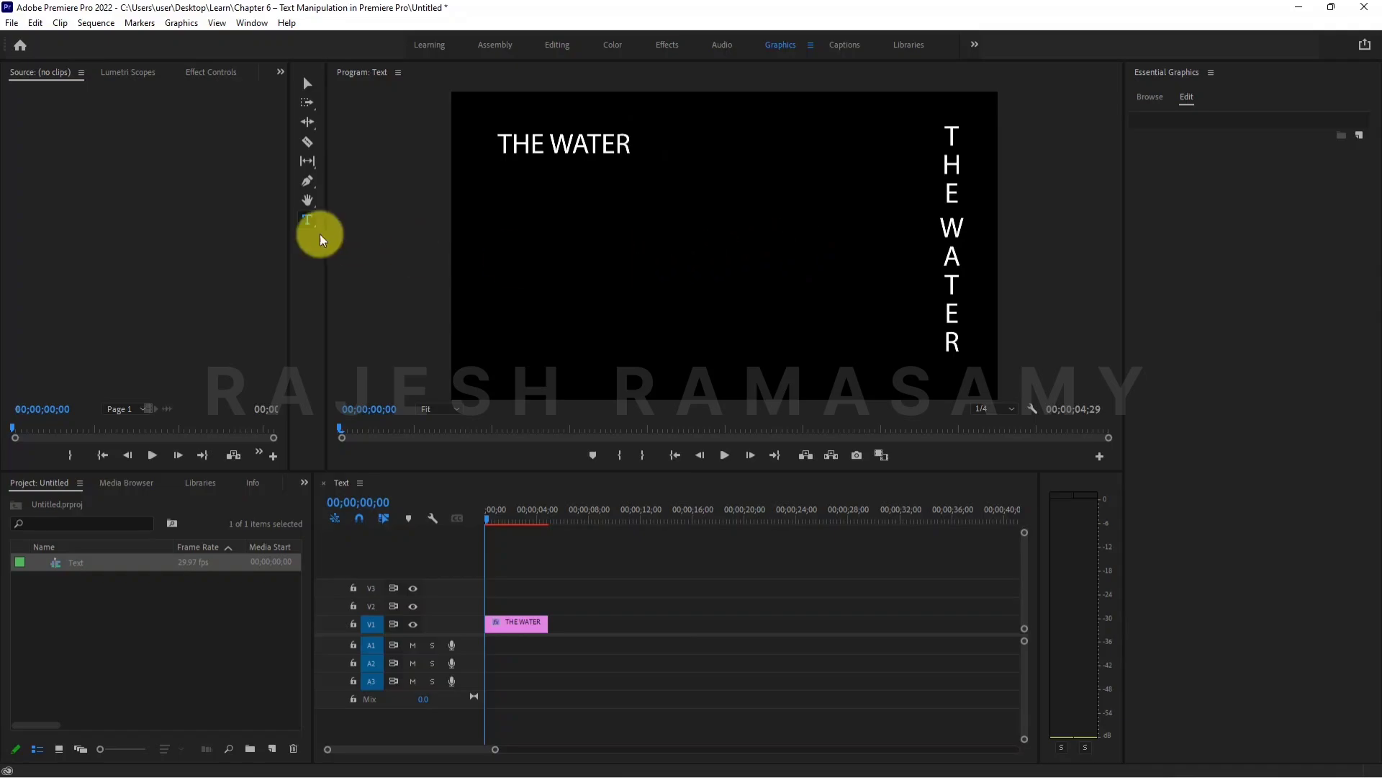
drag(307, 219, 337, 218)
click(337, 218)
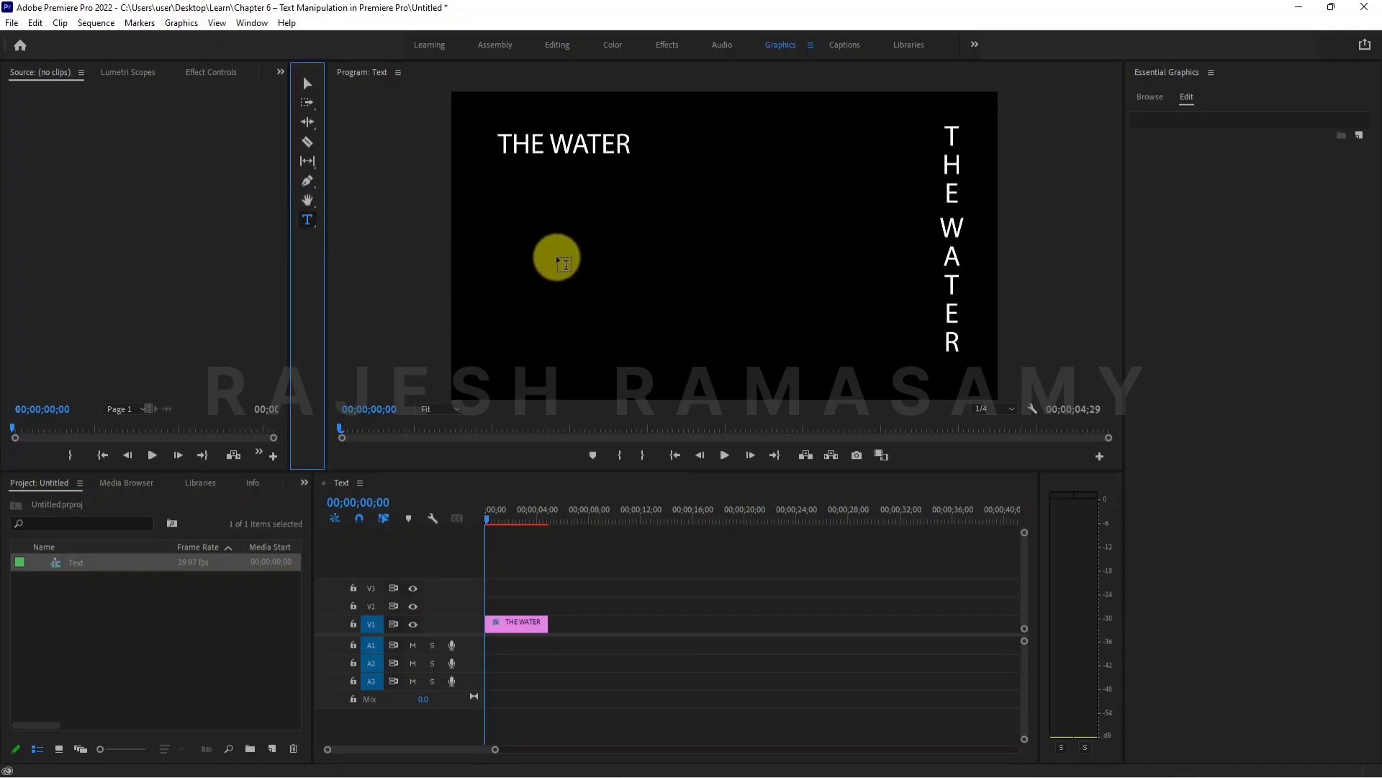
click(606, 250)
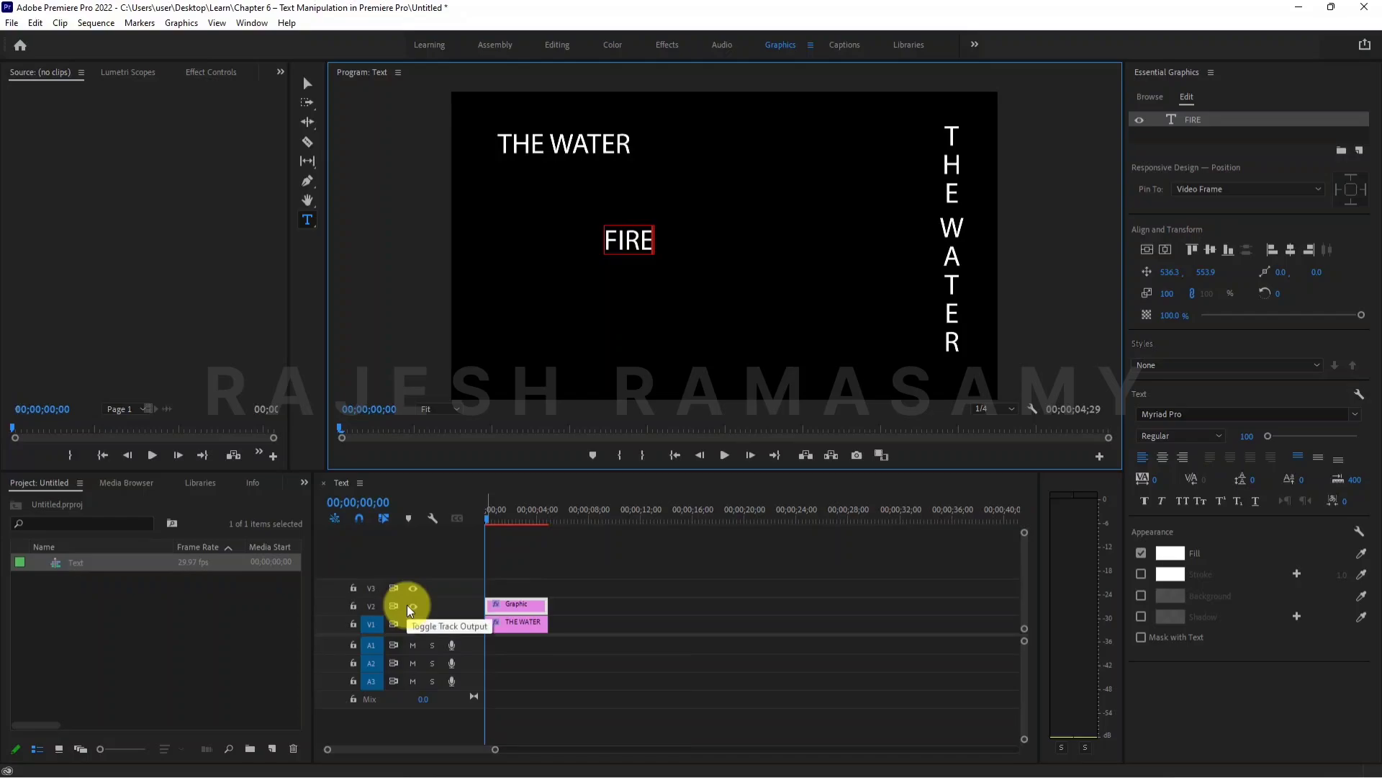
click(308, 219)
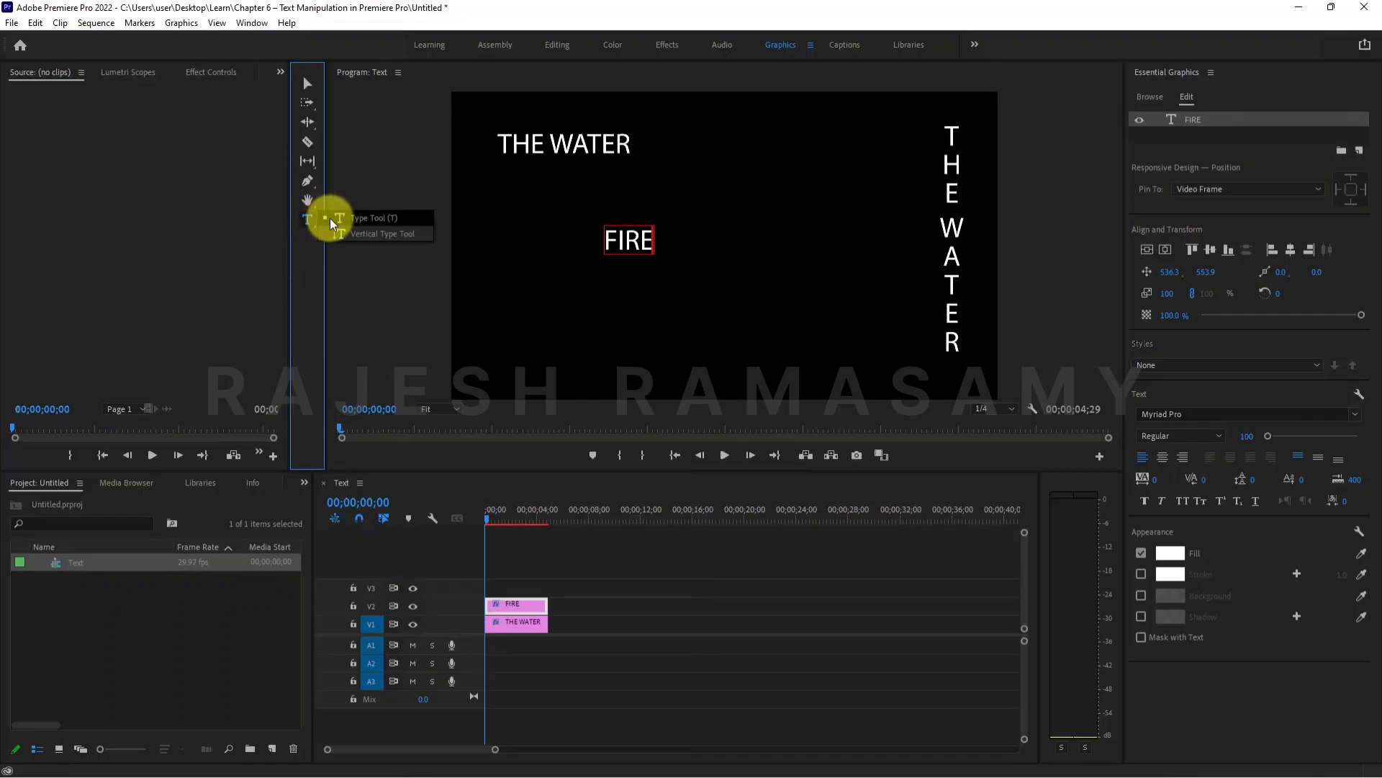
click(333, 220)
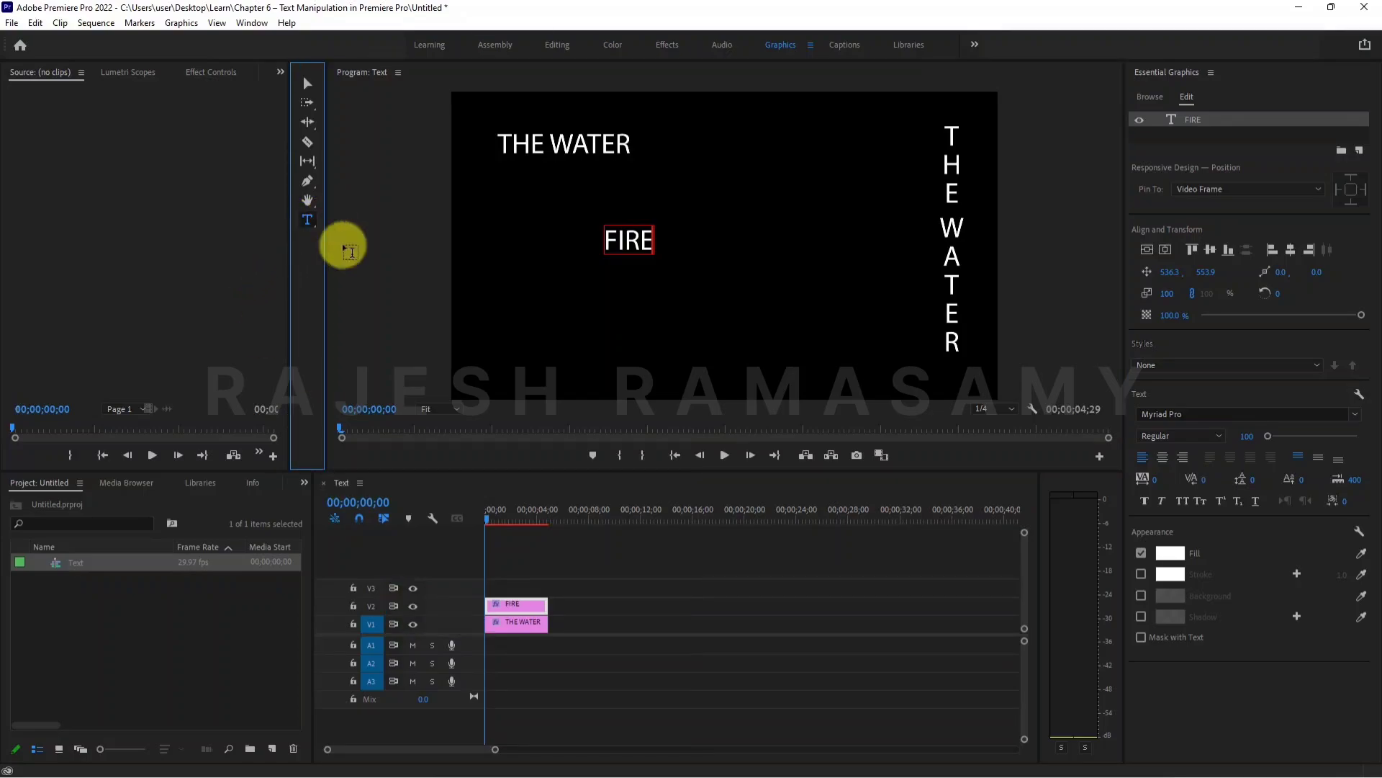
click(611, 315)
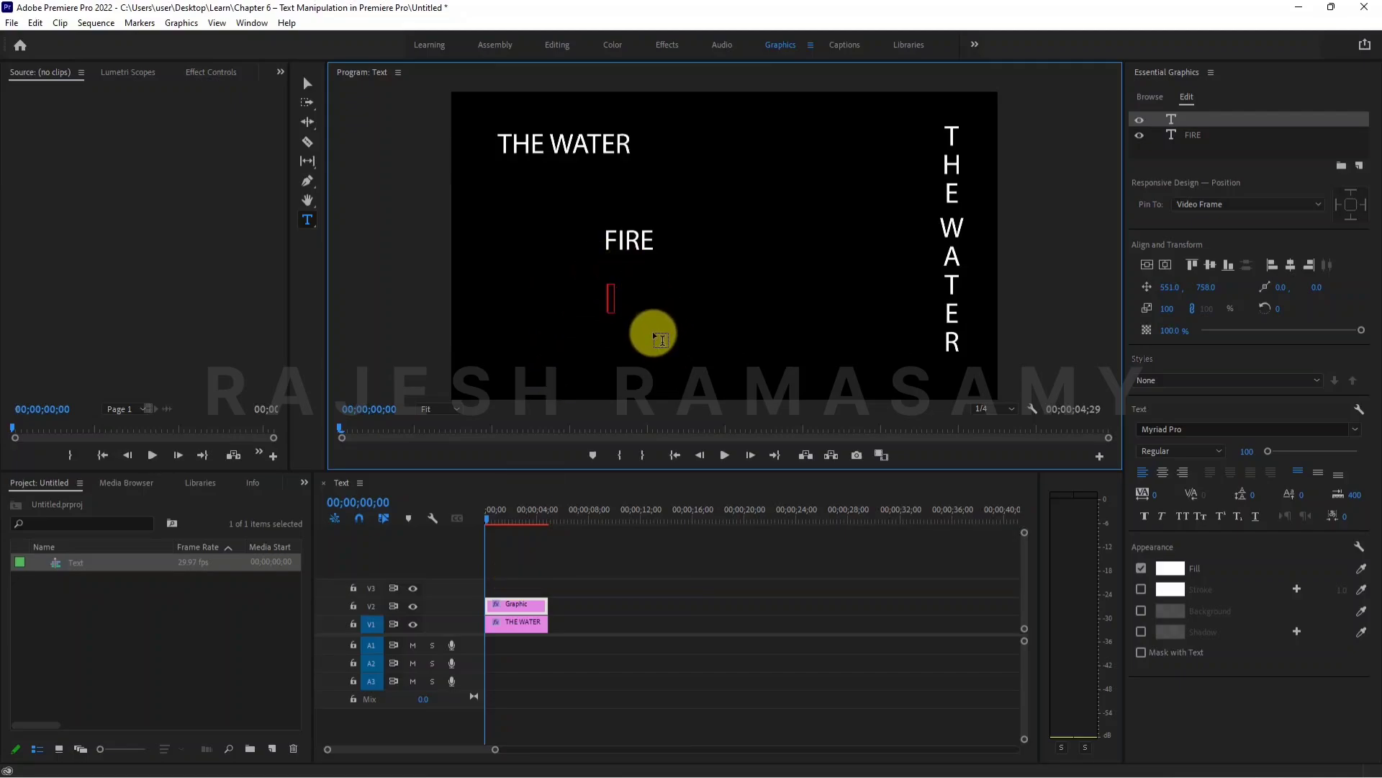
key(ctrl+z)
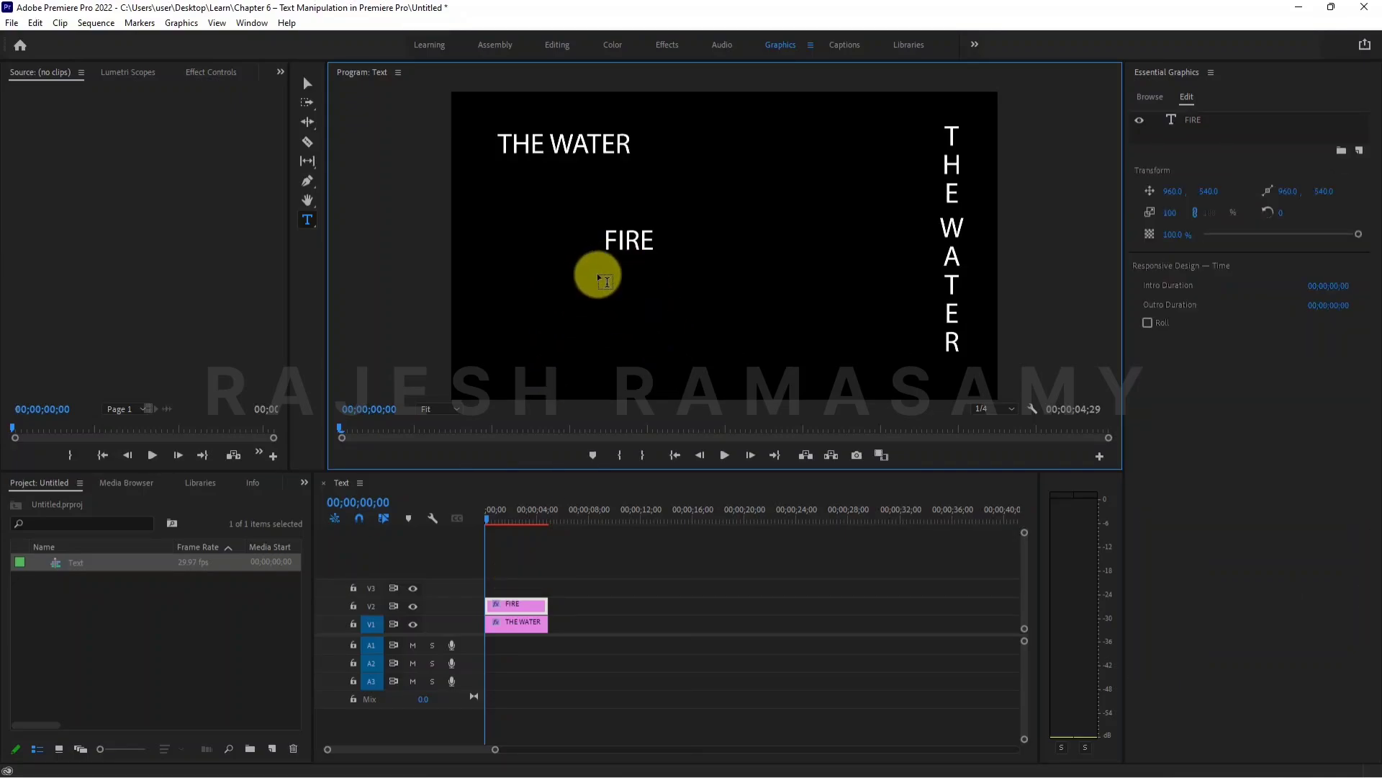
- Add a vertical title reading "FIRE" with the Vertical Type tool, at about 1257, 177 in the frame
click(308, 220)
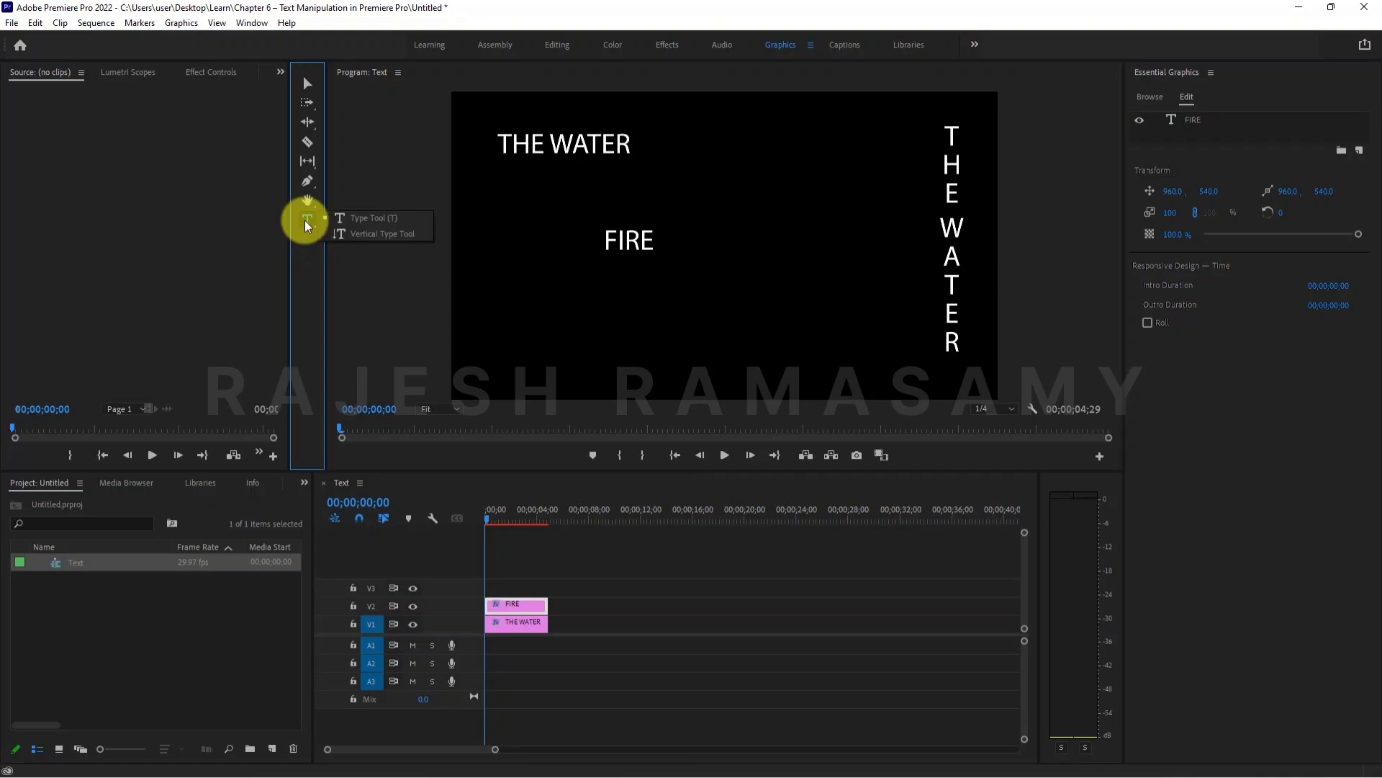
click(357, 240)
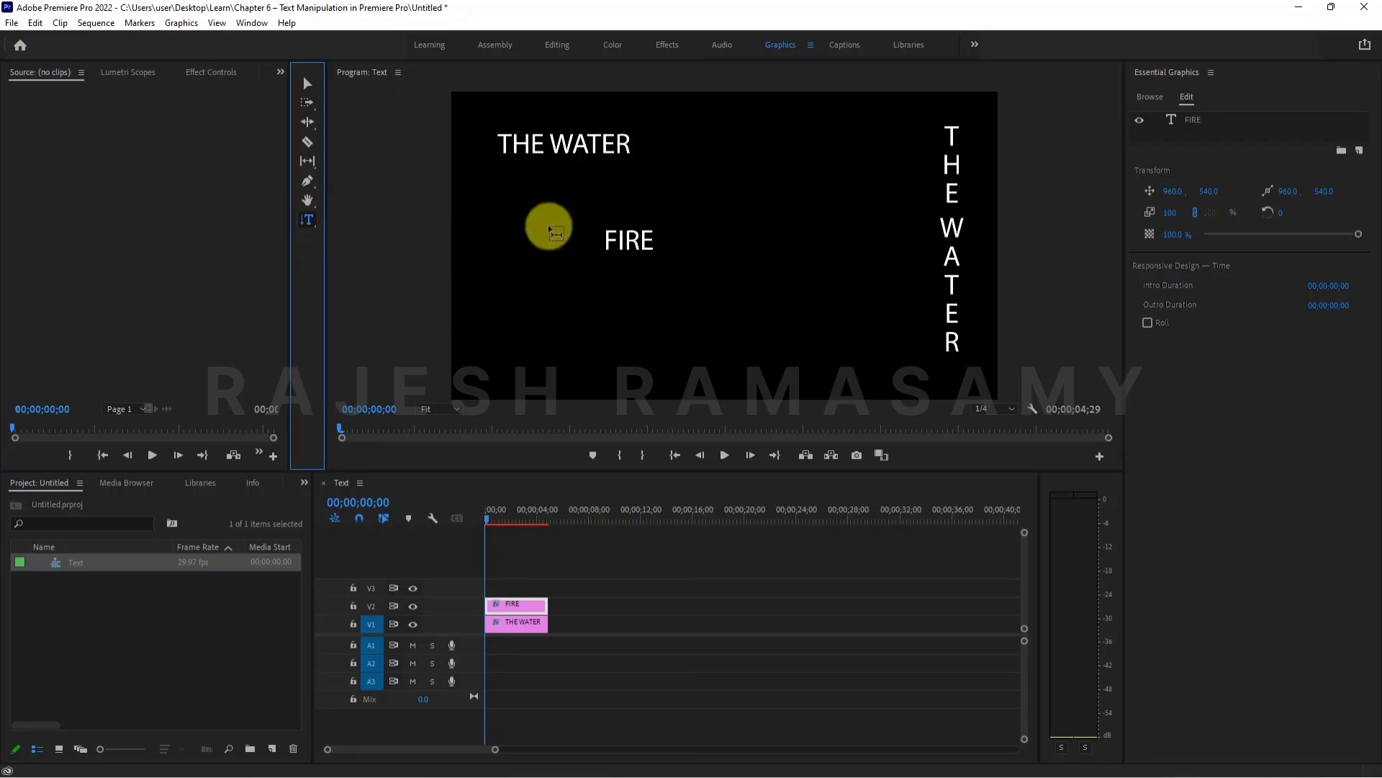
click(811, 145)
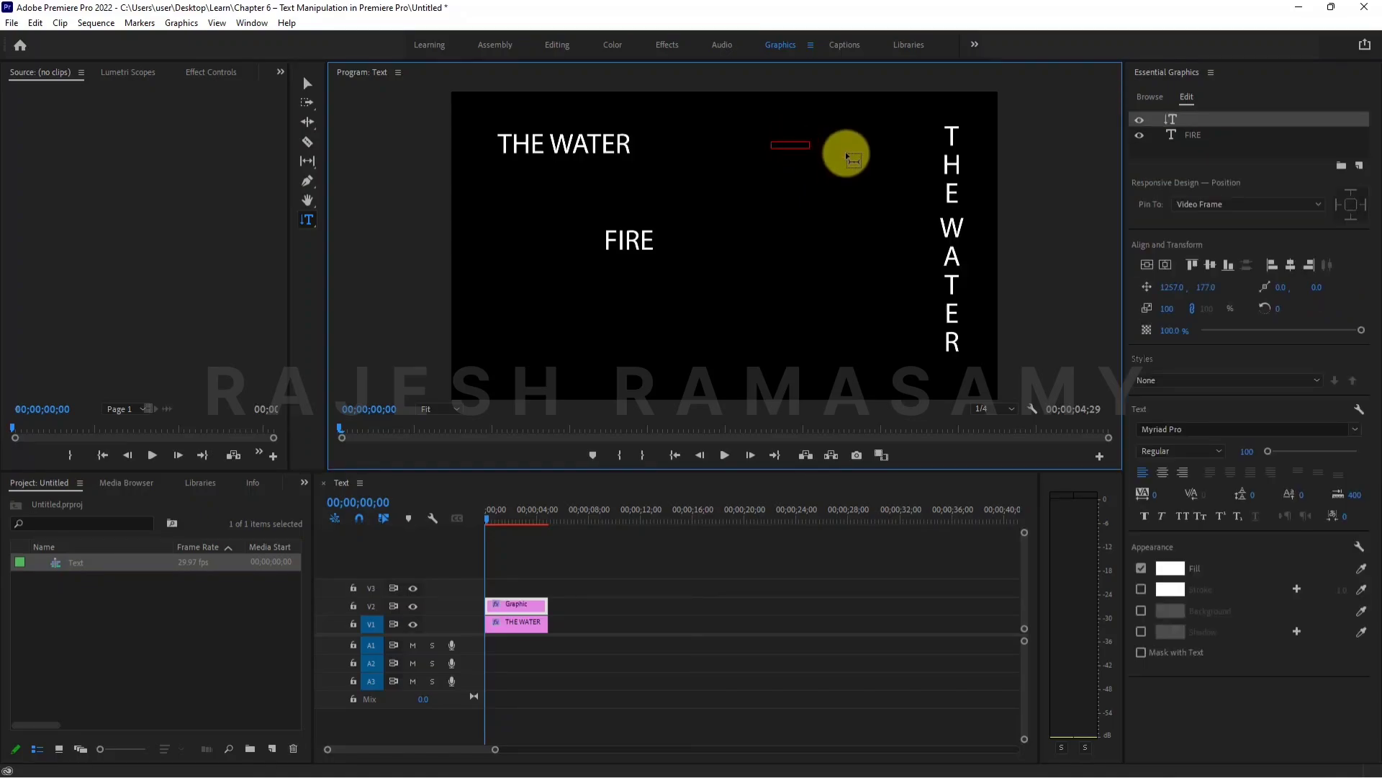
text(FIRE)
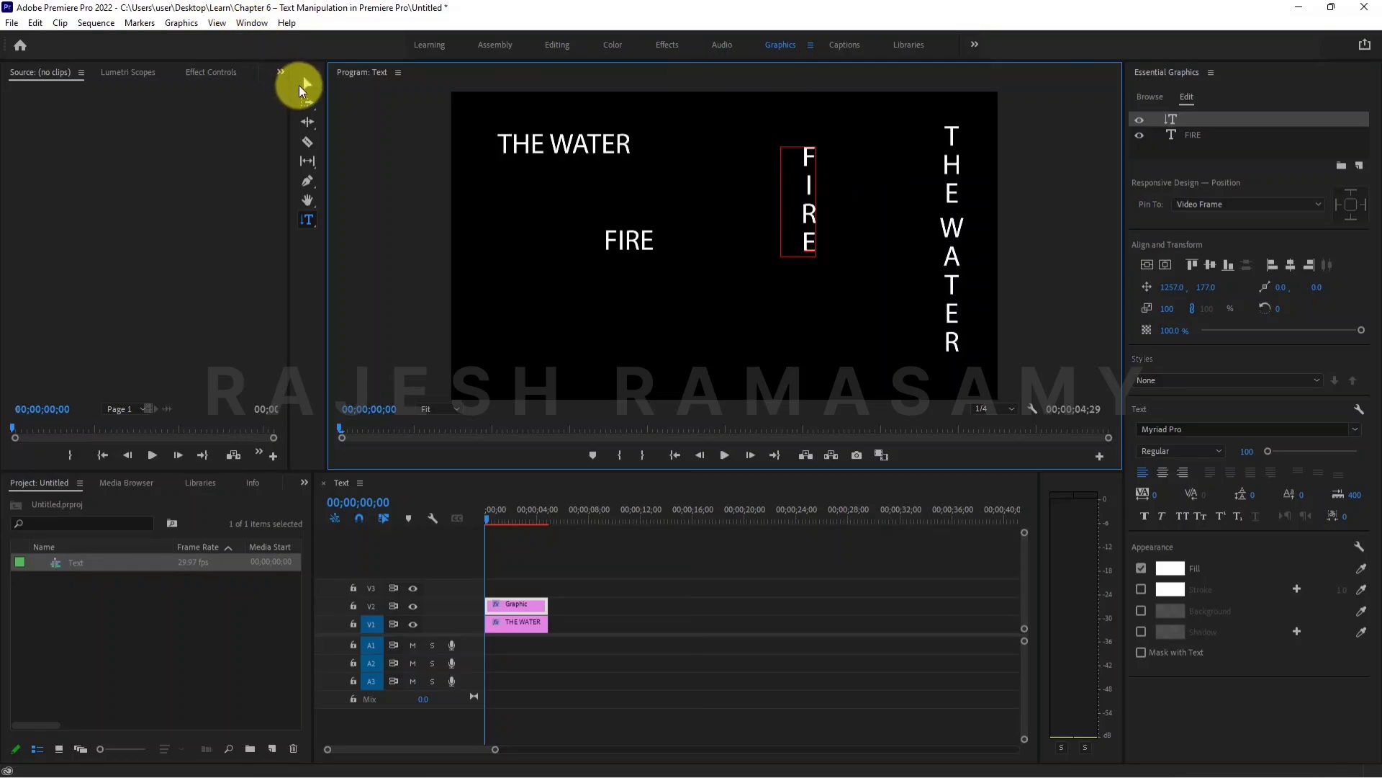
- Move the horizontal FIRE title toward the frame's left edge, at about 141, 551
click(306, 85)
drag(616, 243, 504, 242)
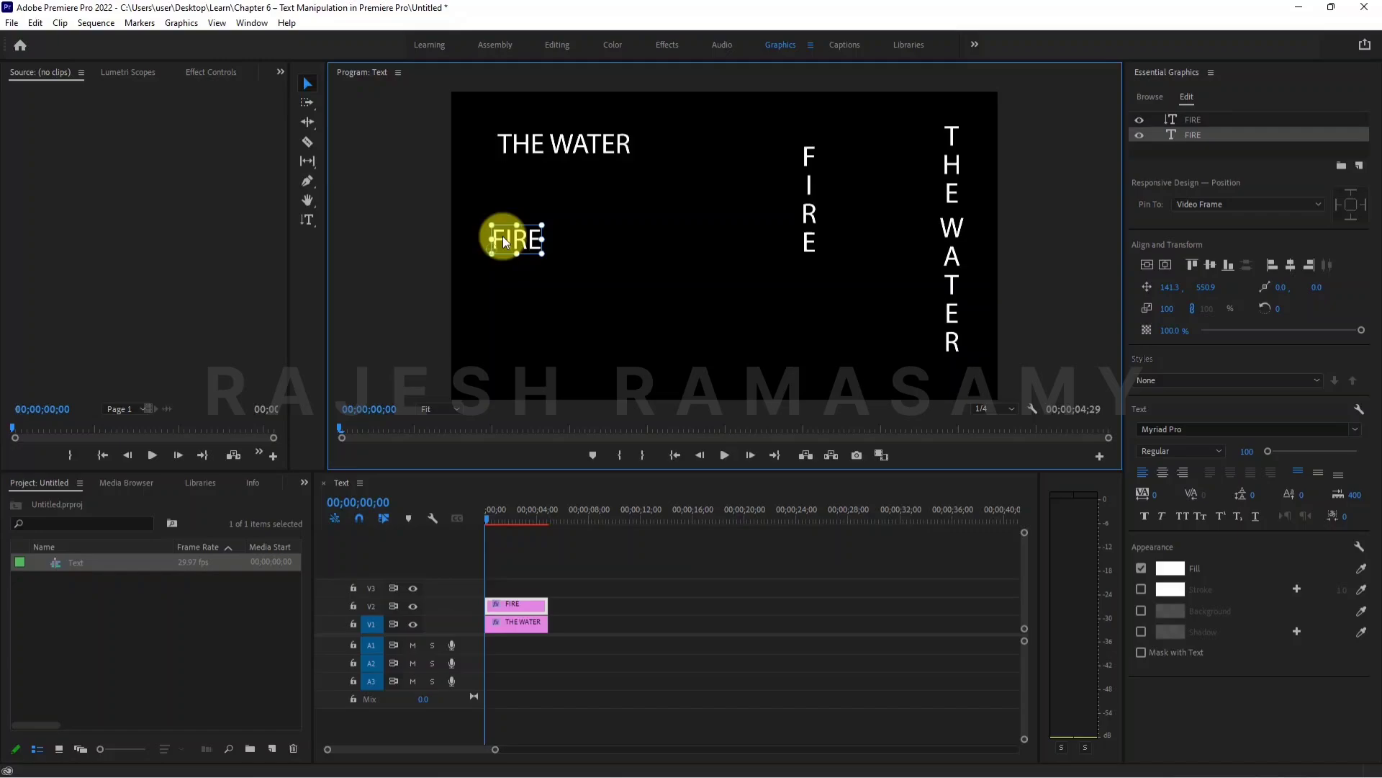
click(315, 223)
click(304, 222)
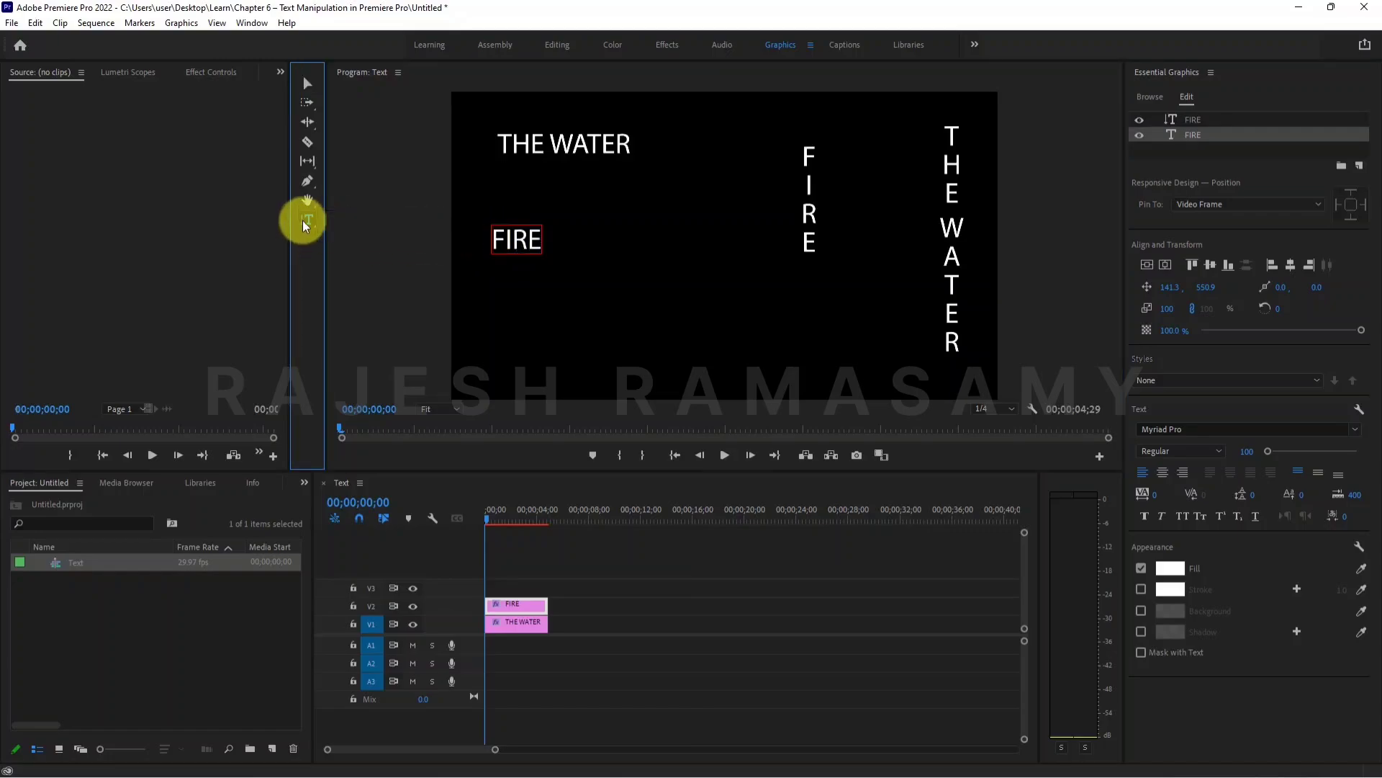
click(1358, 166)
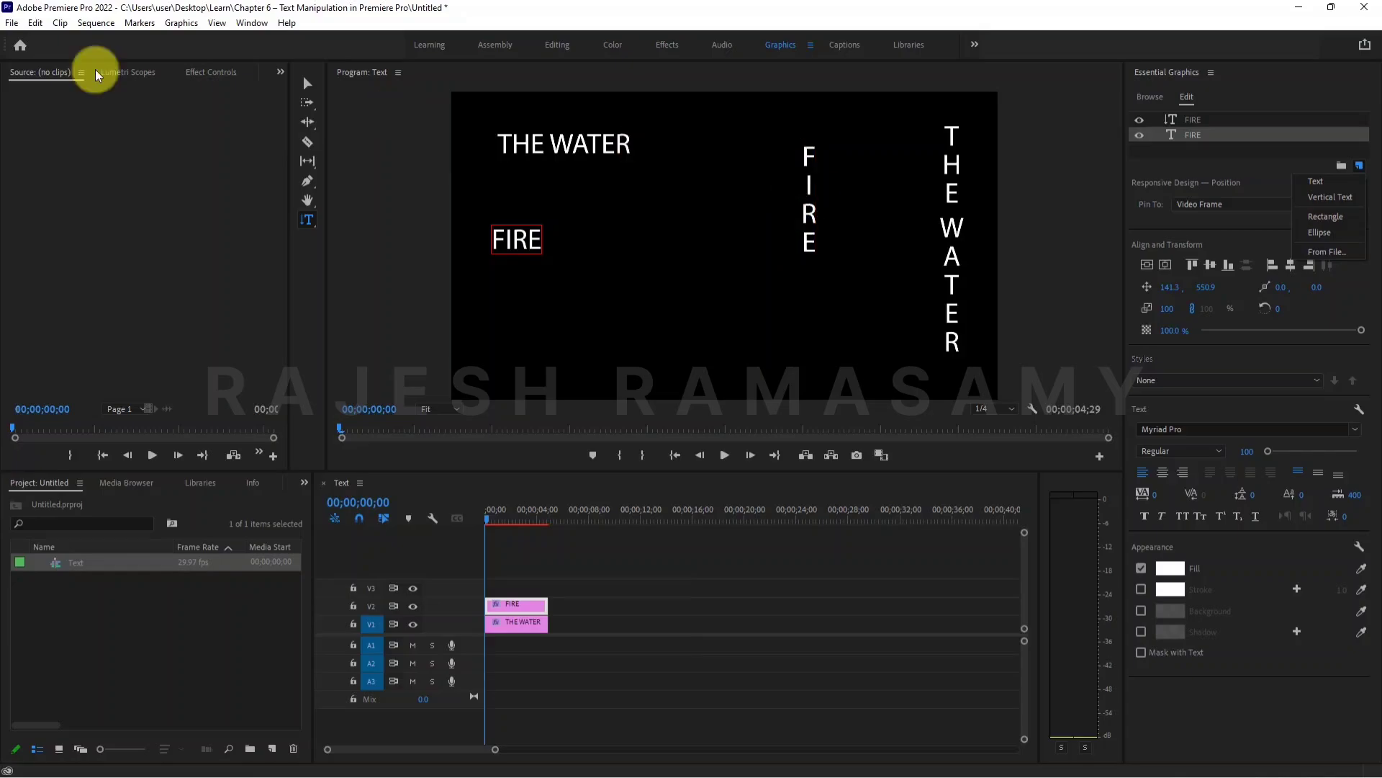
- Move the vertical FIRE title beside the vertical THE WATER title, at about 1553, 106
click(308, 84)
click(806, 162)
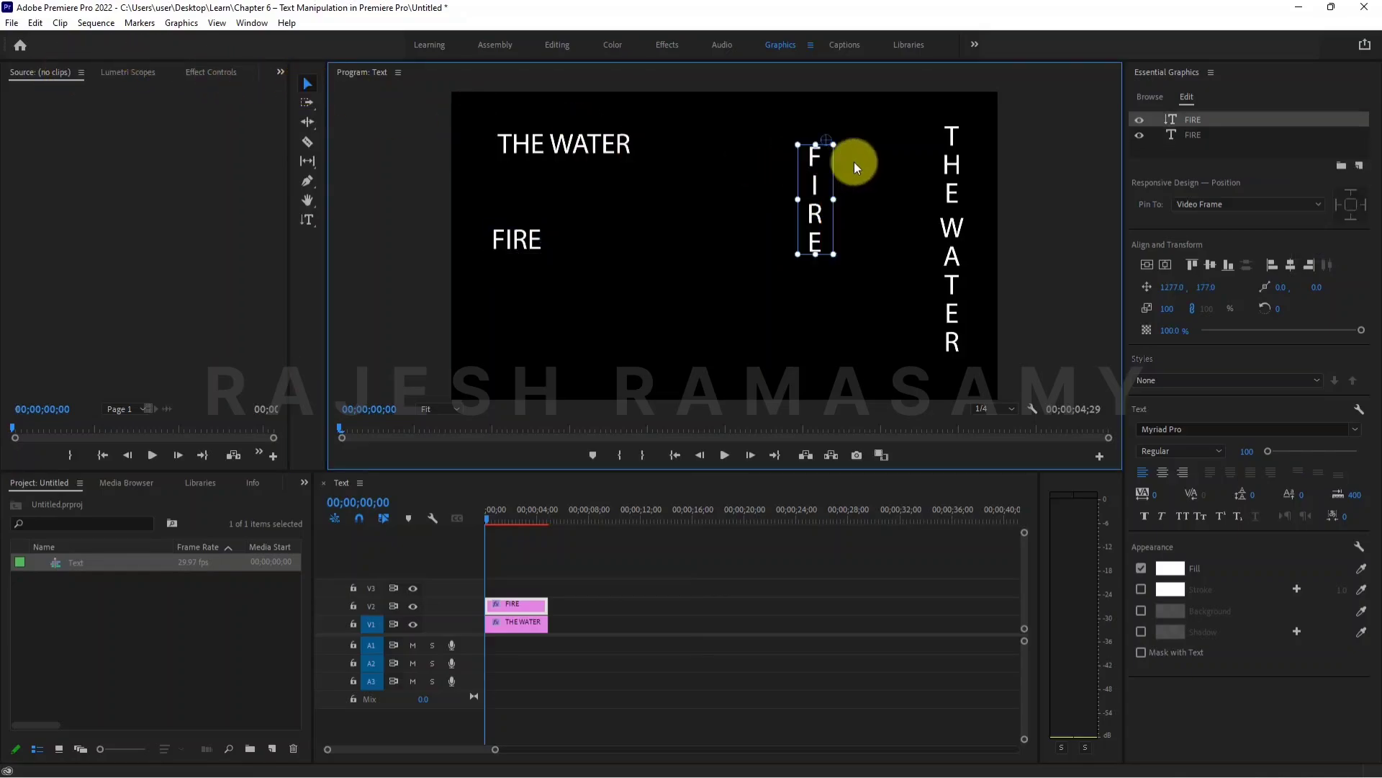
drag(854, 162, 893, 140)
- Move the horizontal FIRE title up beneath the horizontal THE WATER title, at about 189, 437
click(611, 145)
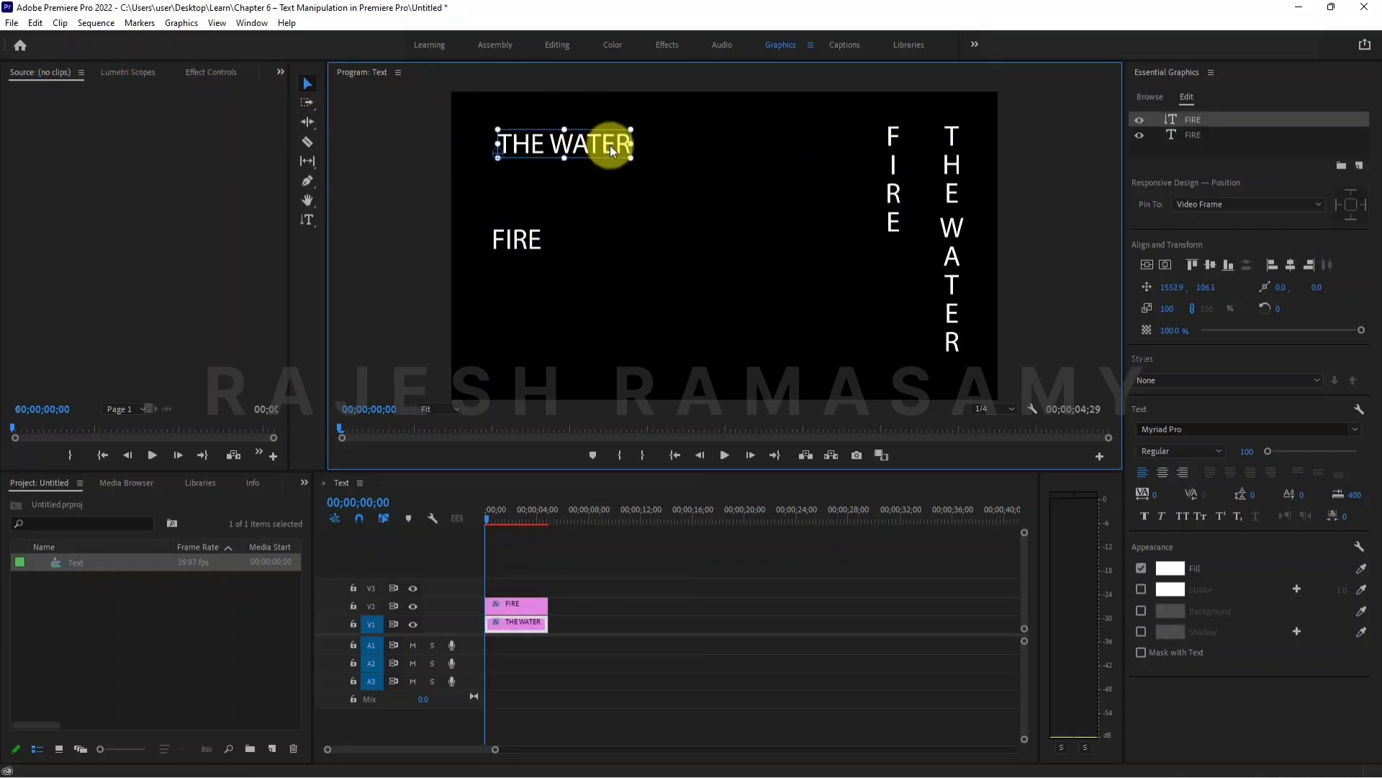
click(508, 241)
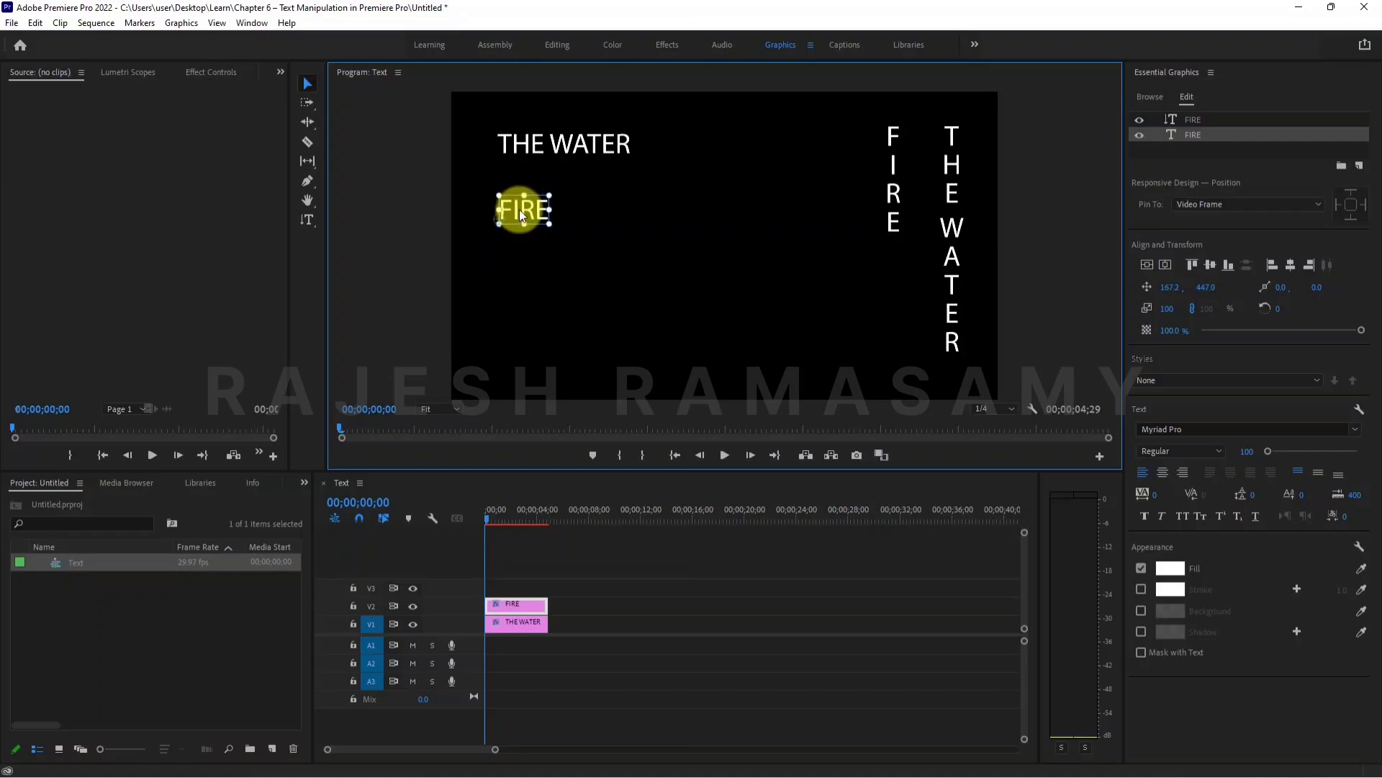
drag(519, 209, 525, 206)
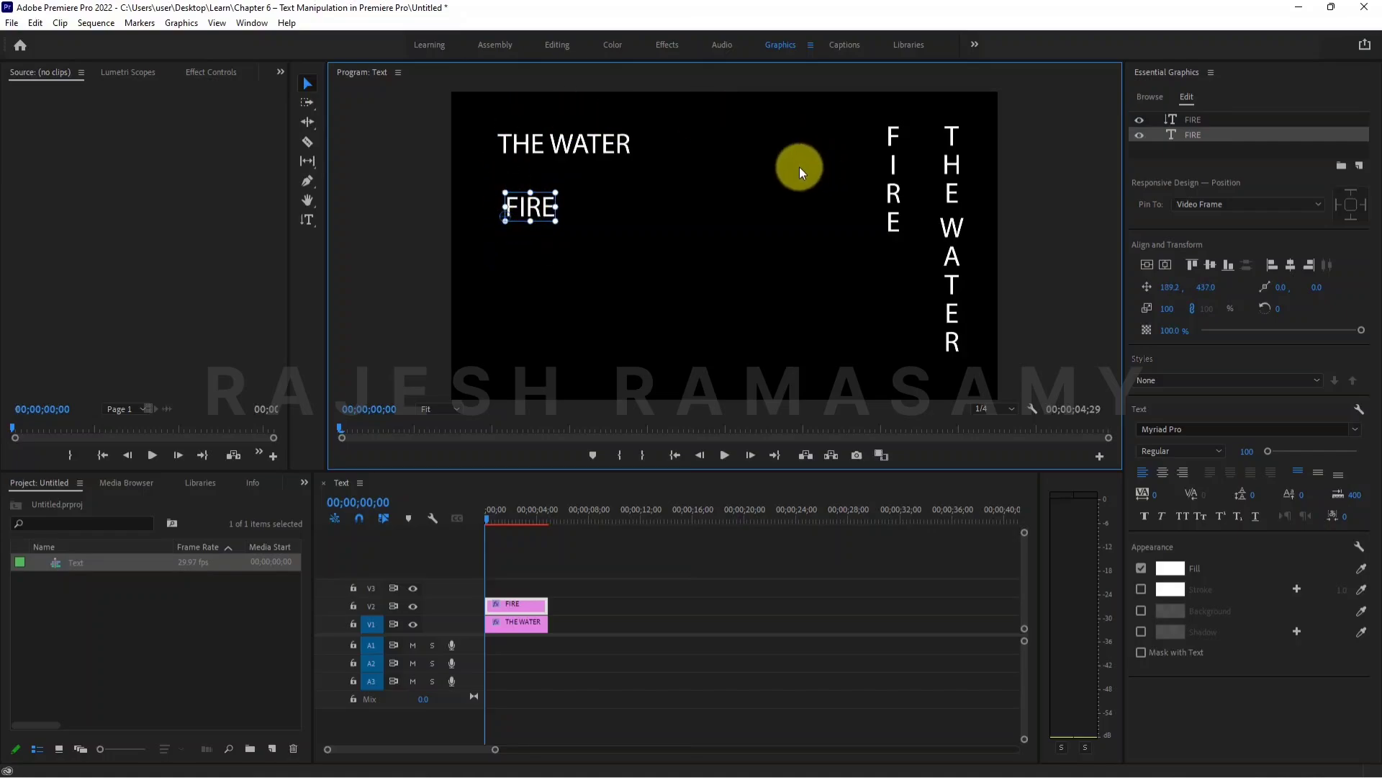